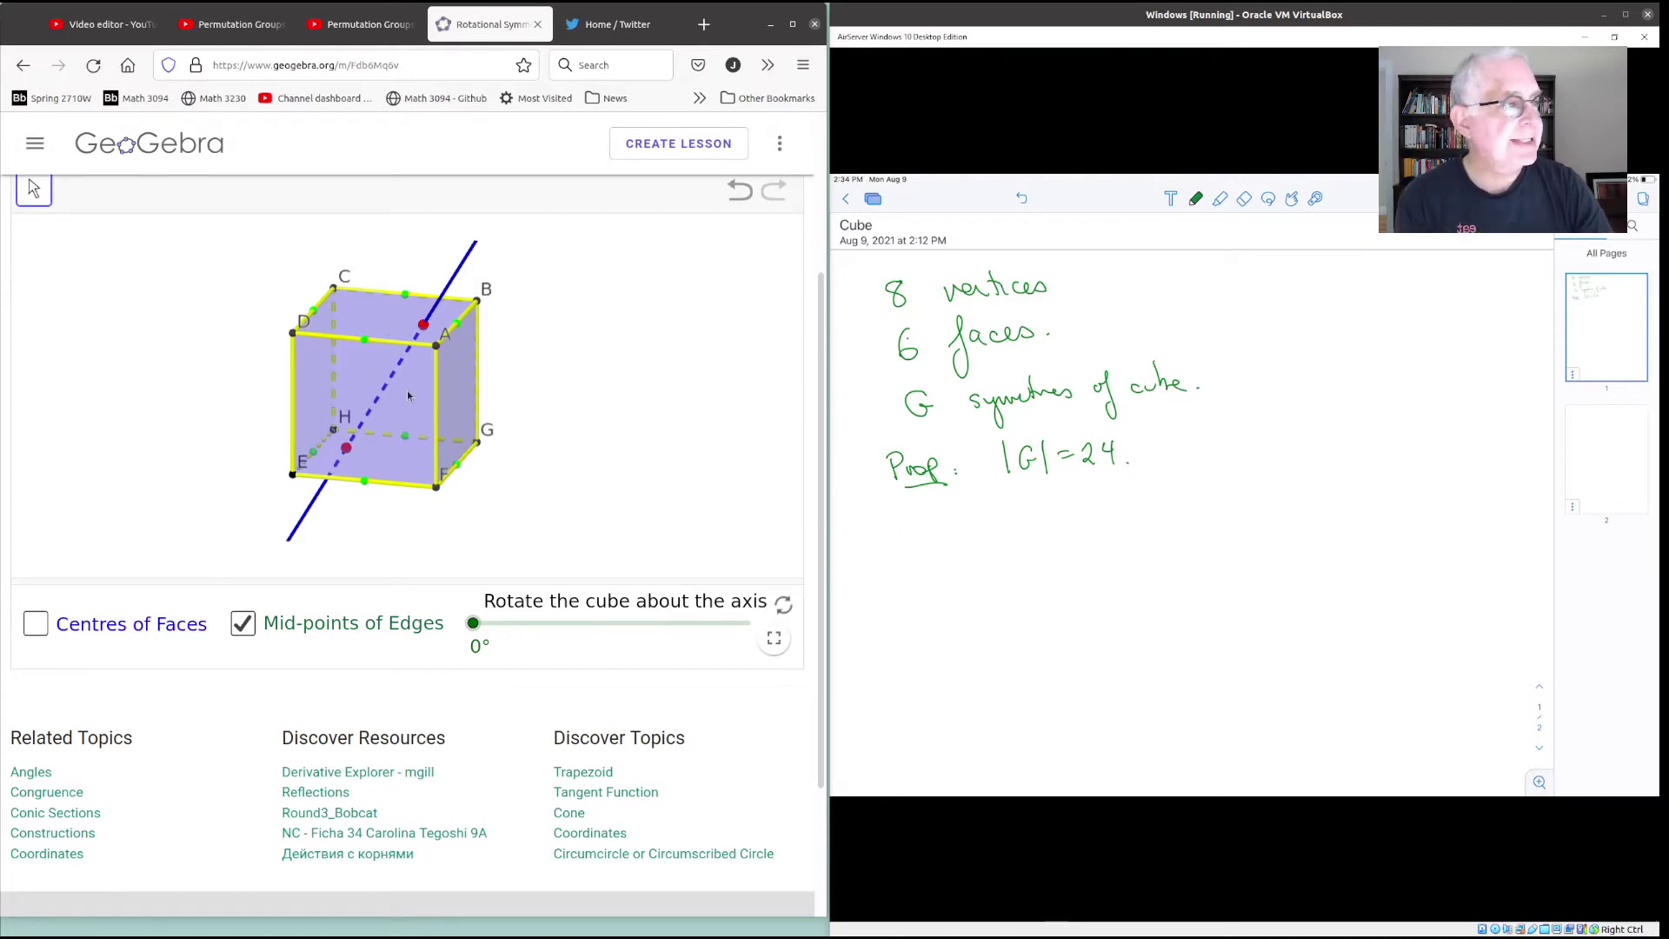
- Place the rotation axis through the mid-points of edges AB and EH of the cube
left_click_drag(380, 383, 436, 359)
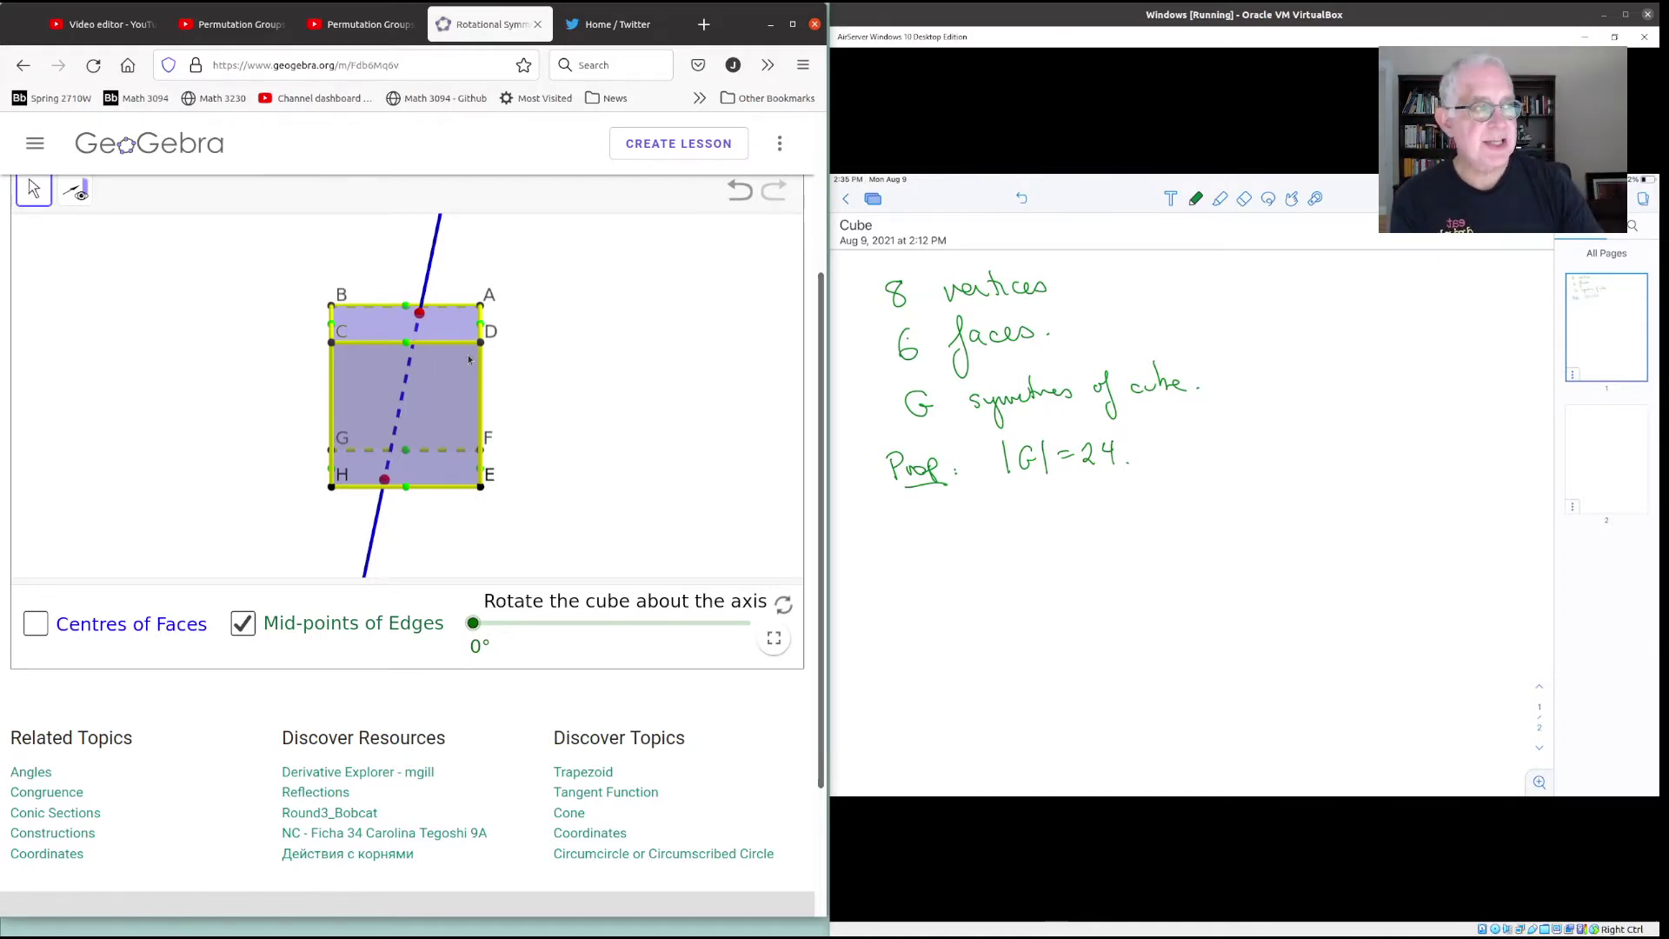
mouse_move(415, 402)
left_mouse_down()
mouse_move(311, 402)
mouse_move(439, 401)
left_mouse_up()
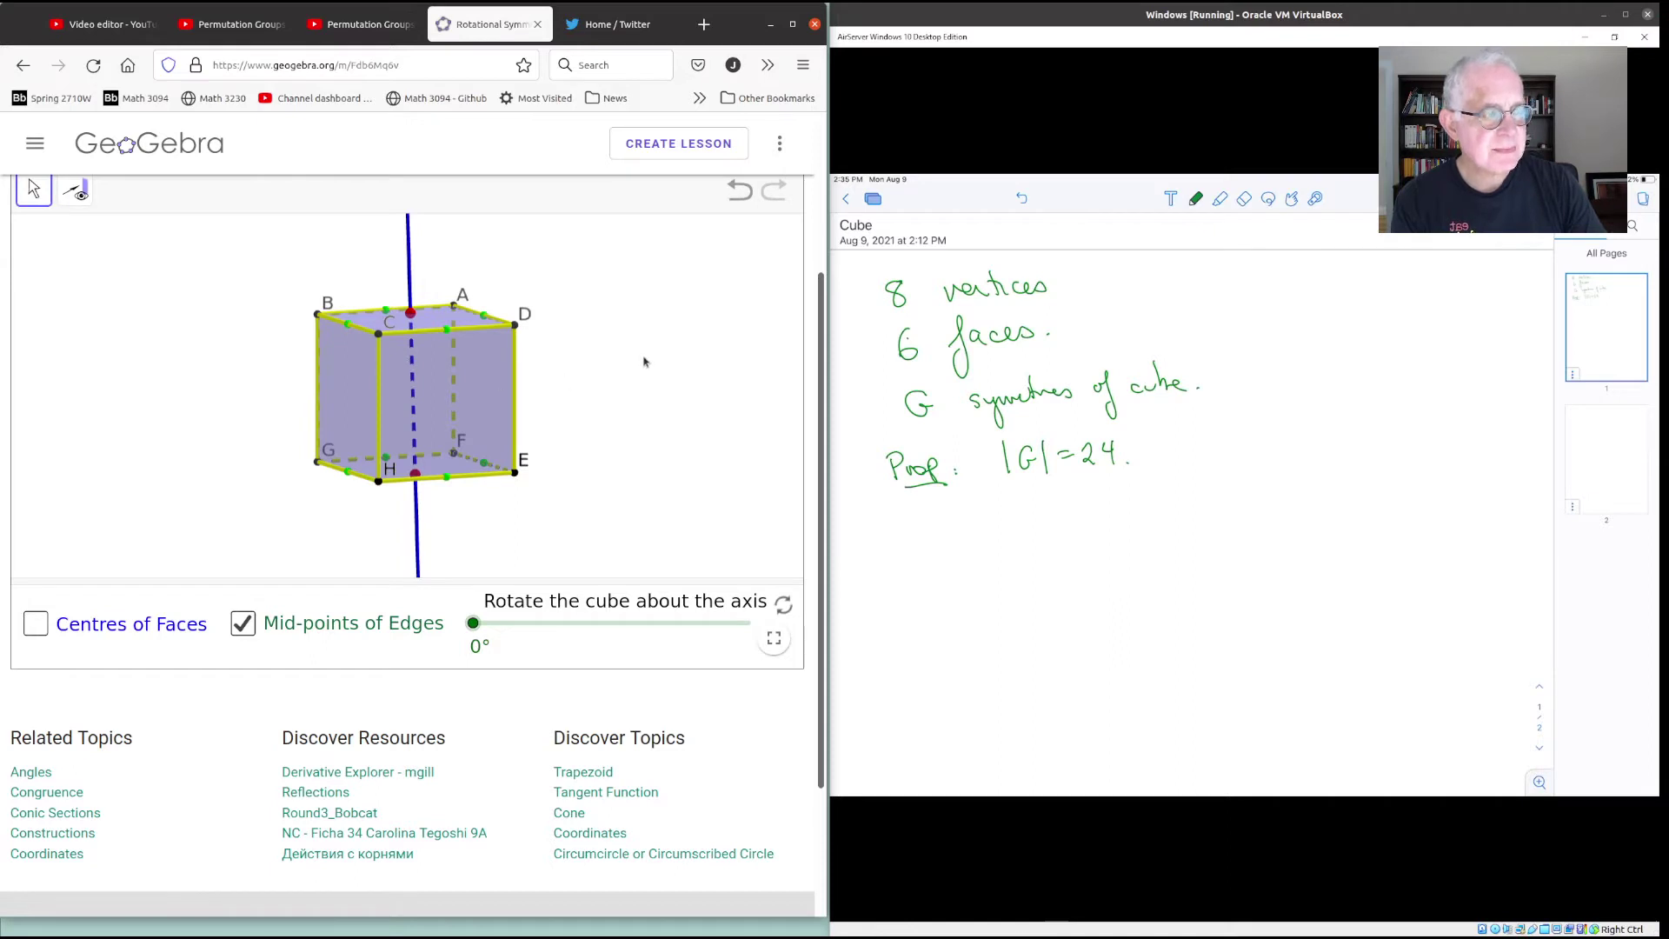
left_click_drag(603, 363, 581, 390)
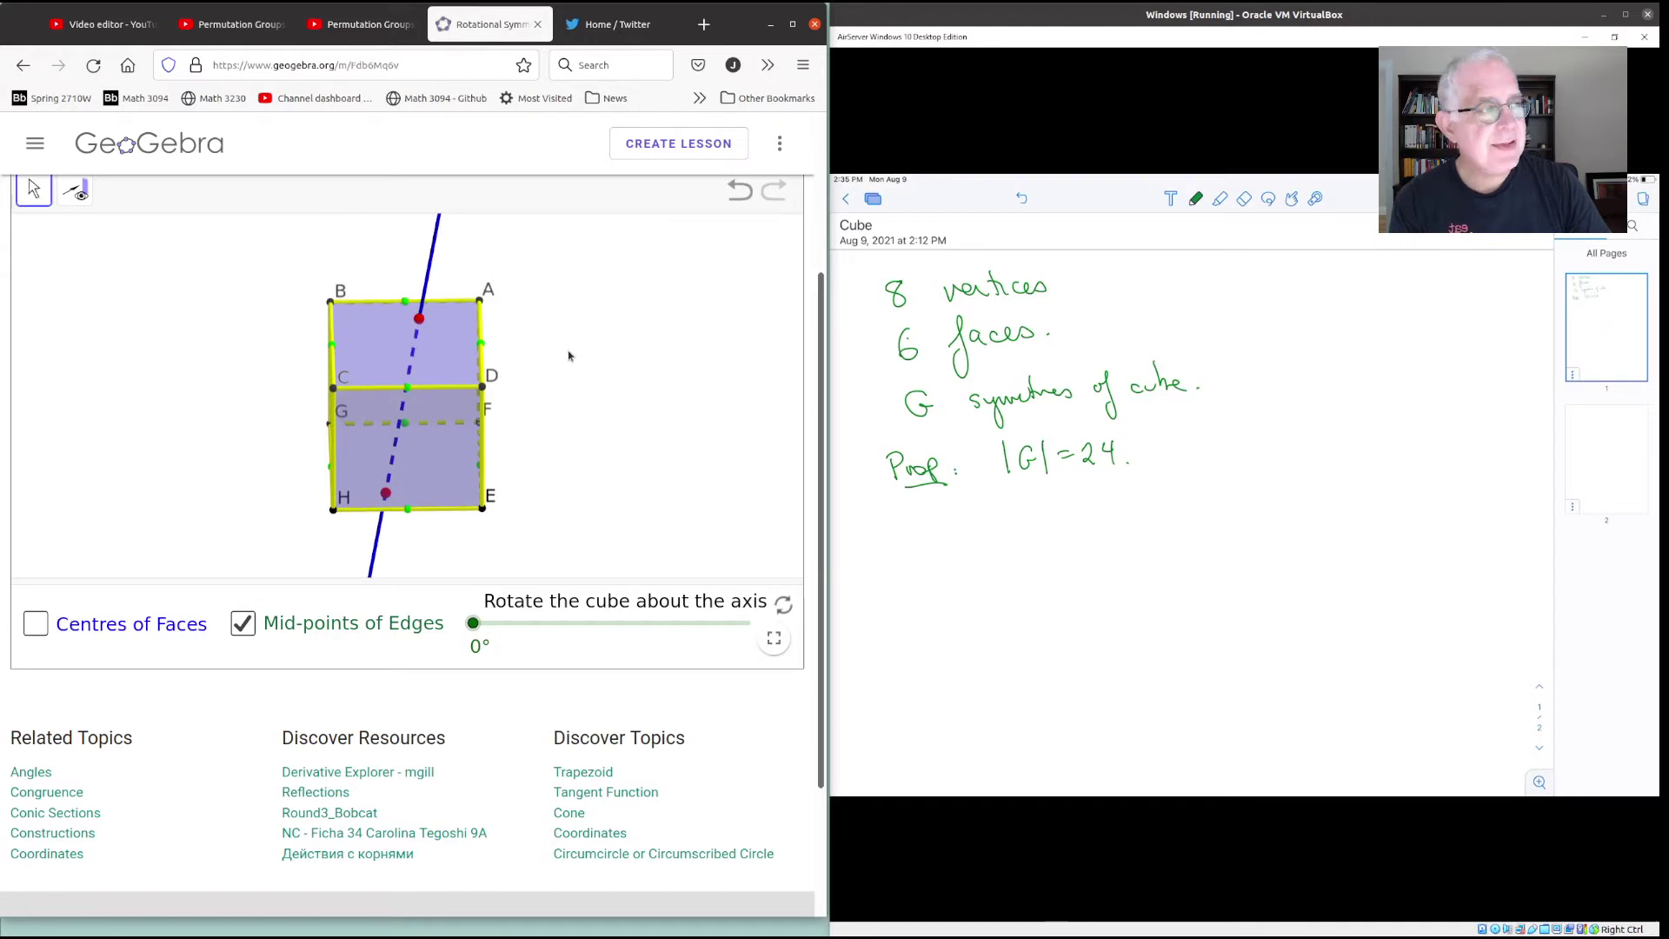
left_click_drag(424, 322, 408, 304)
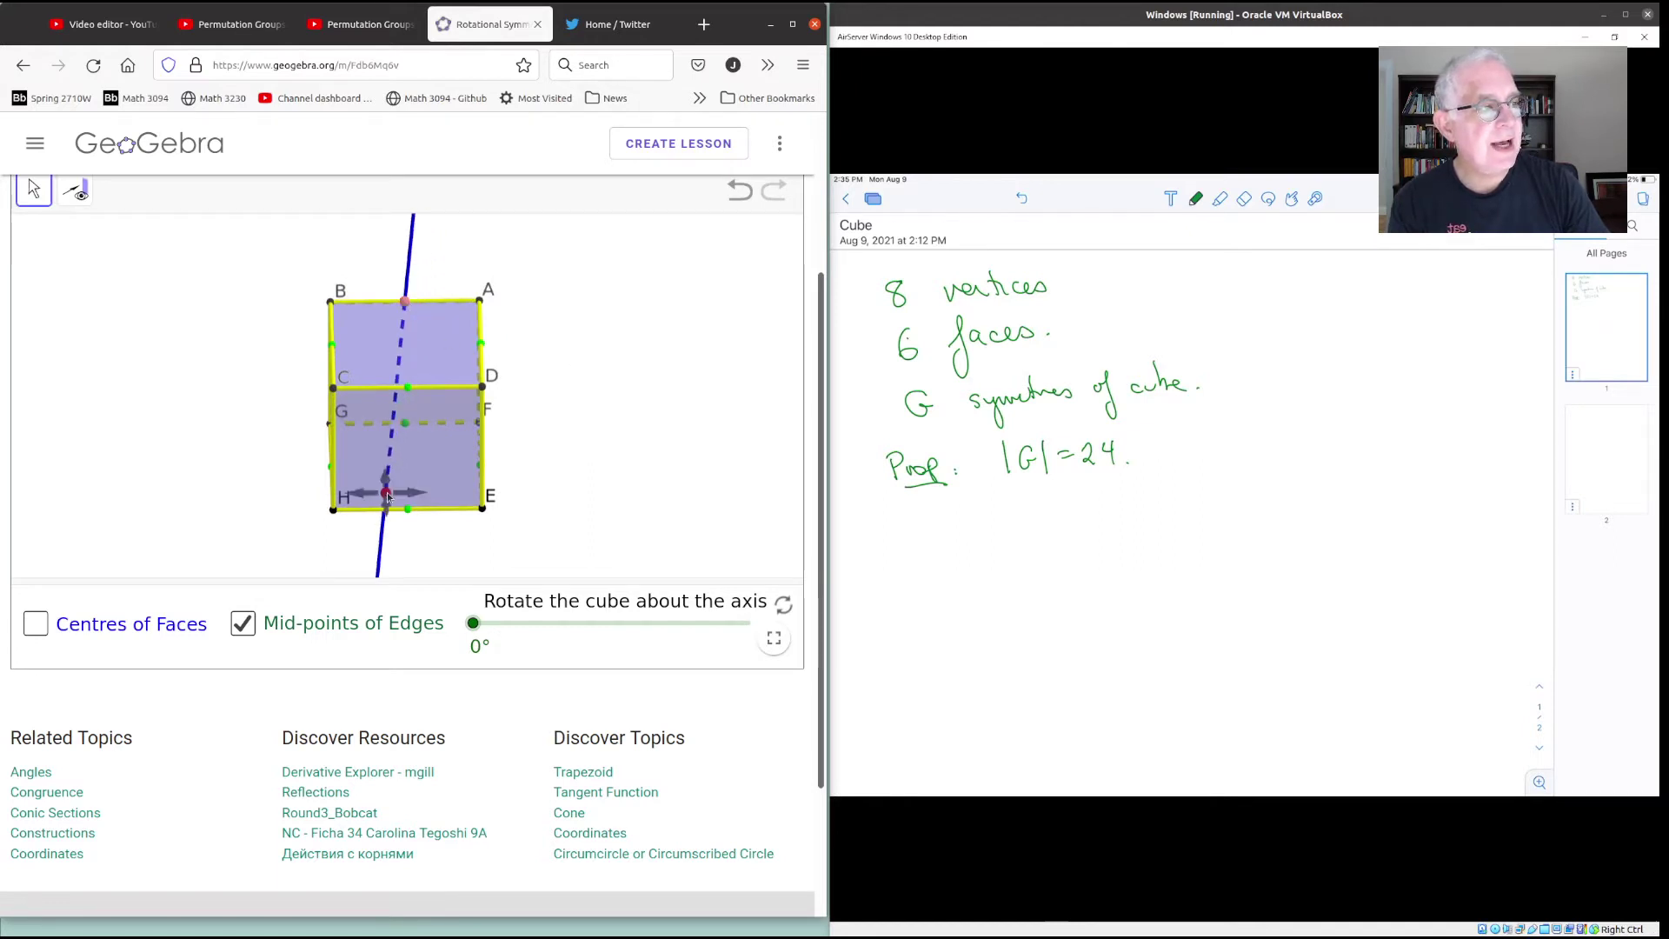
left_click_drag(387, 493, 406, 512)
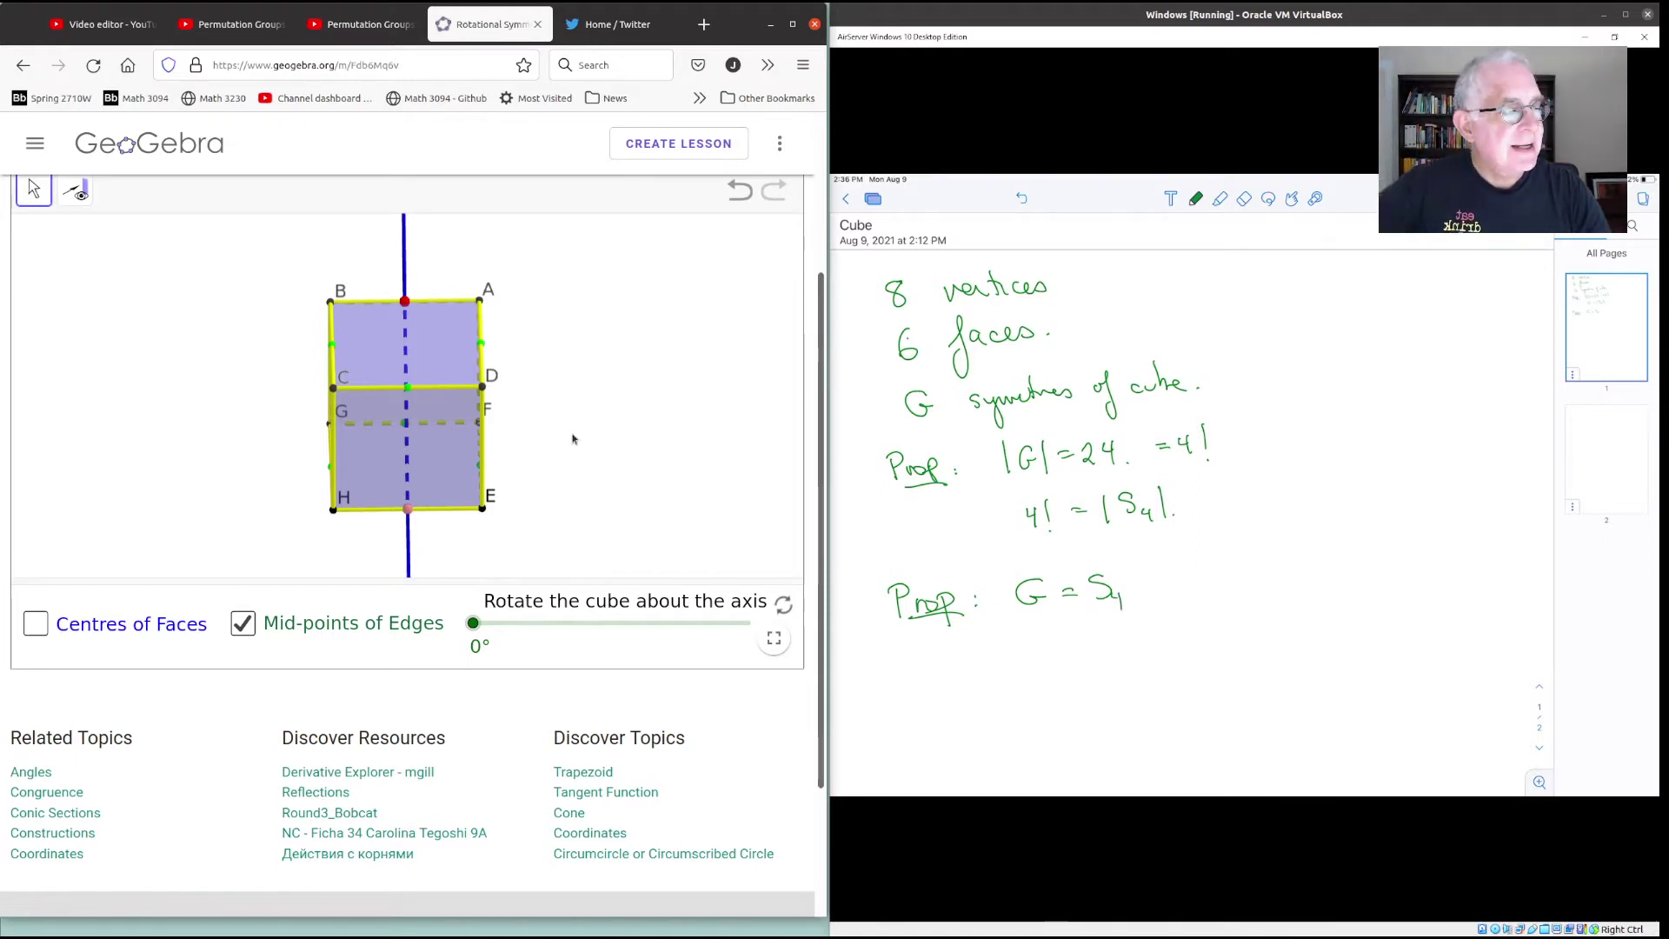
- Examine the cube's four diagonals AH, BE, CF and DG from several viewing angles
mouse_move(577, 421)
left_mouse_down()
mouse_move(589, 380)
mouse_move(562, 432)
left_mouse_up()
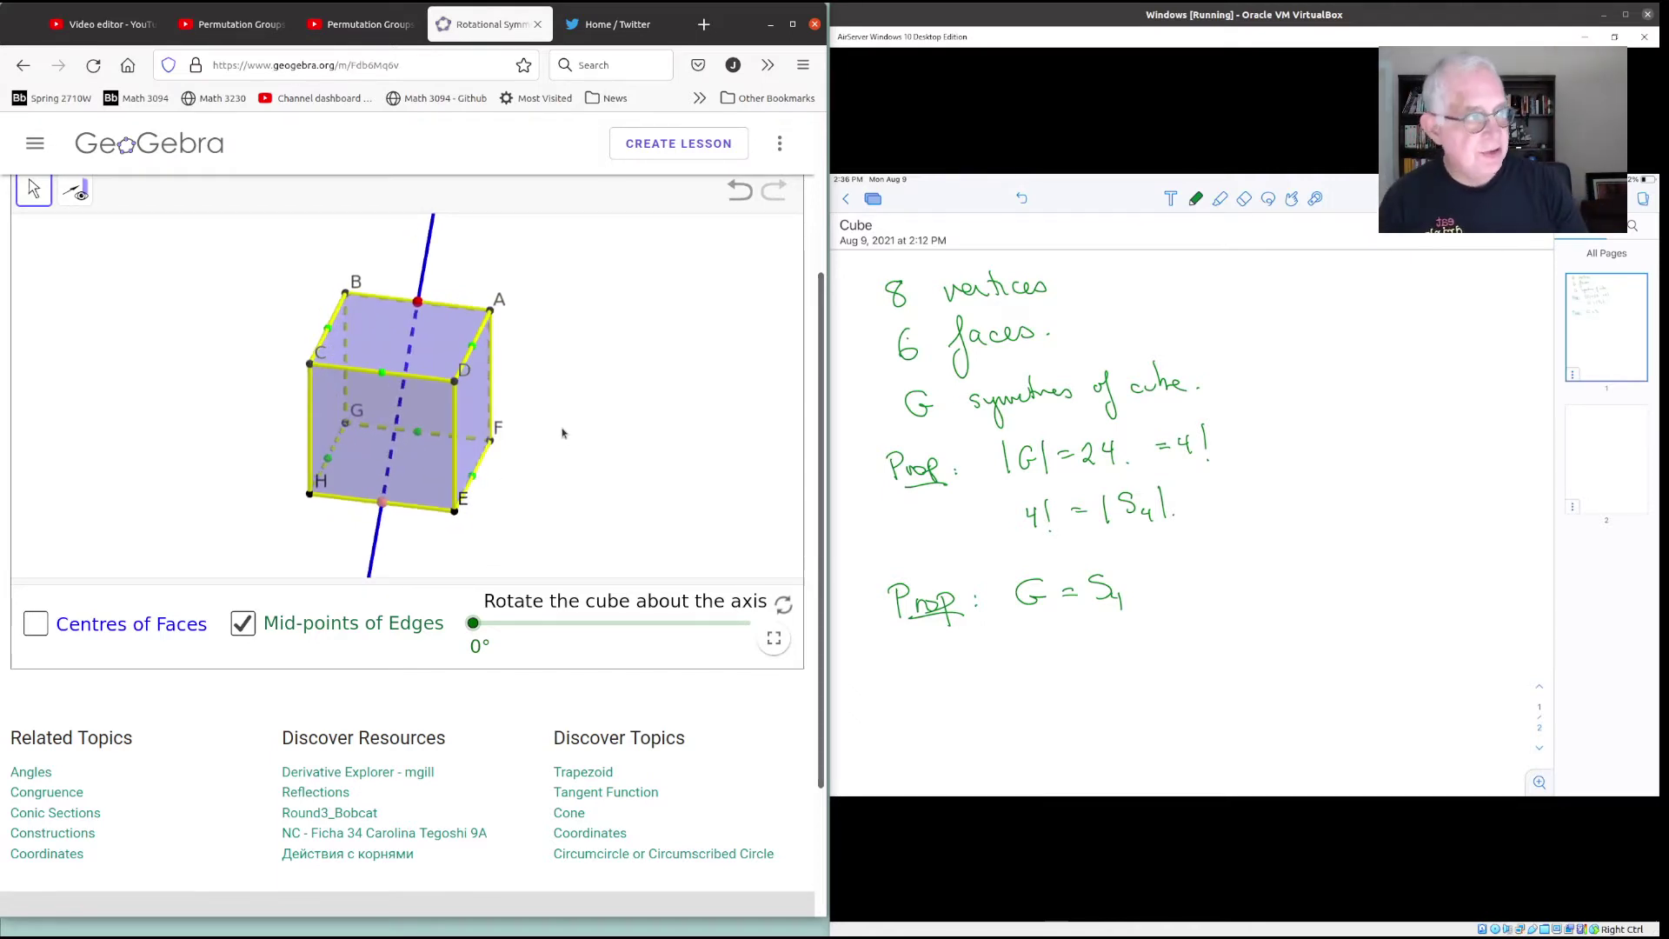
left_click_drag(552, 458, 535, 416)
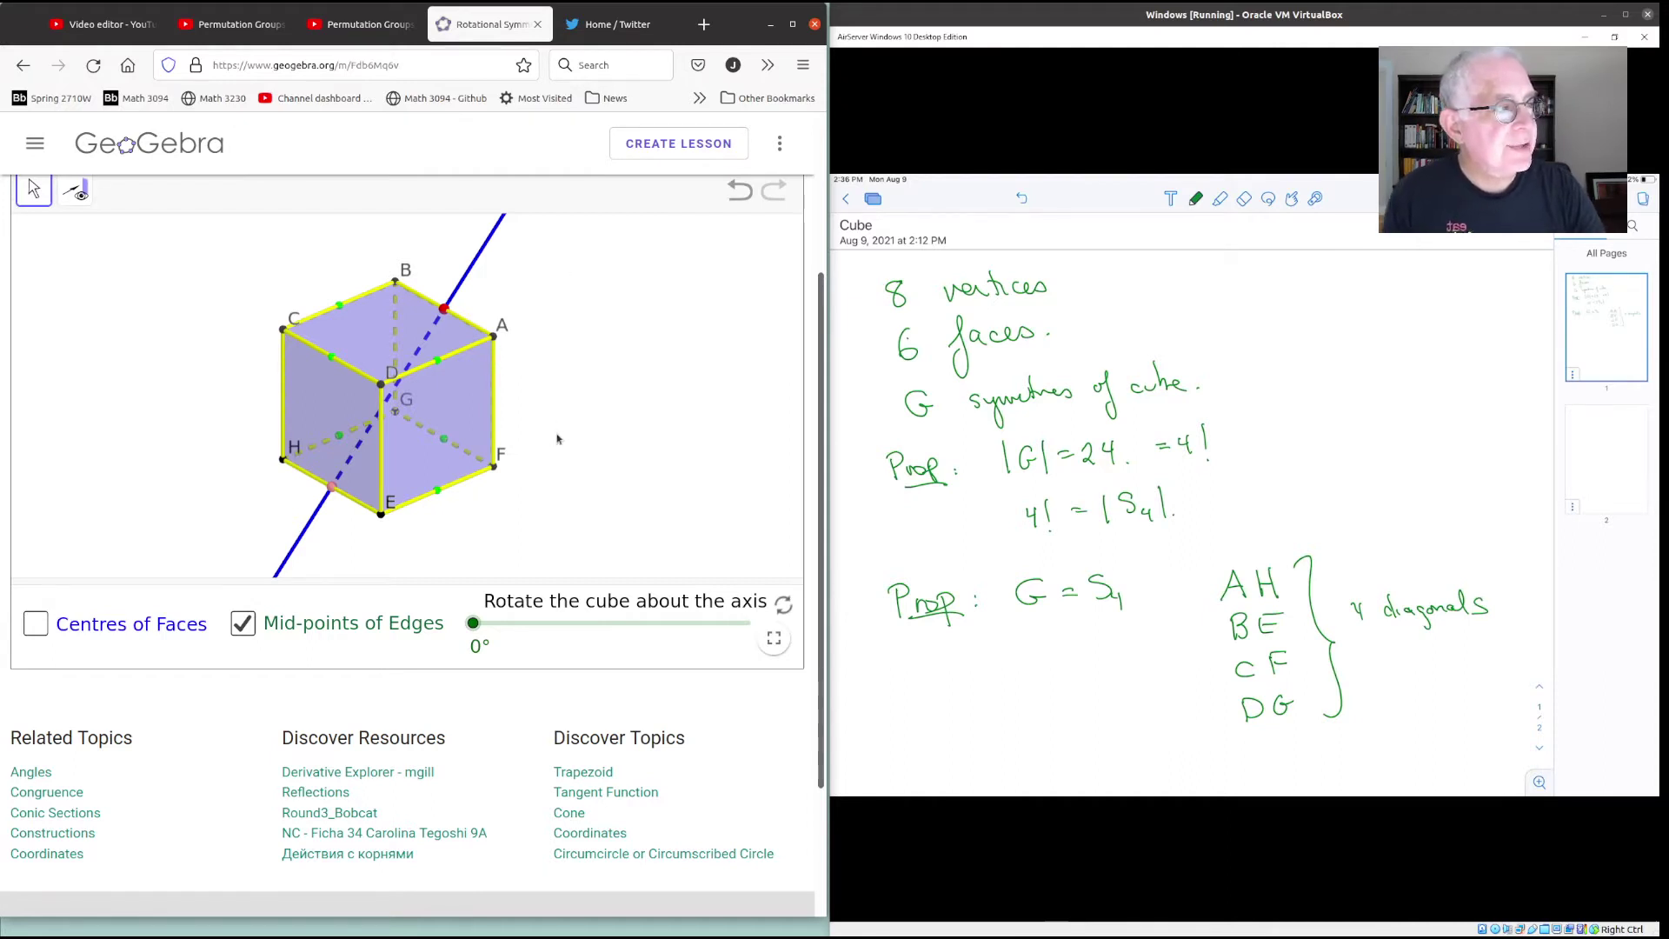
left_click_drag(561, 437, 589, 425)
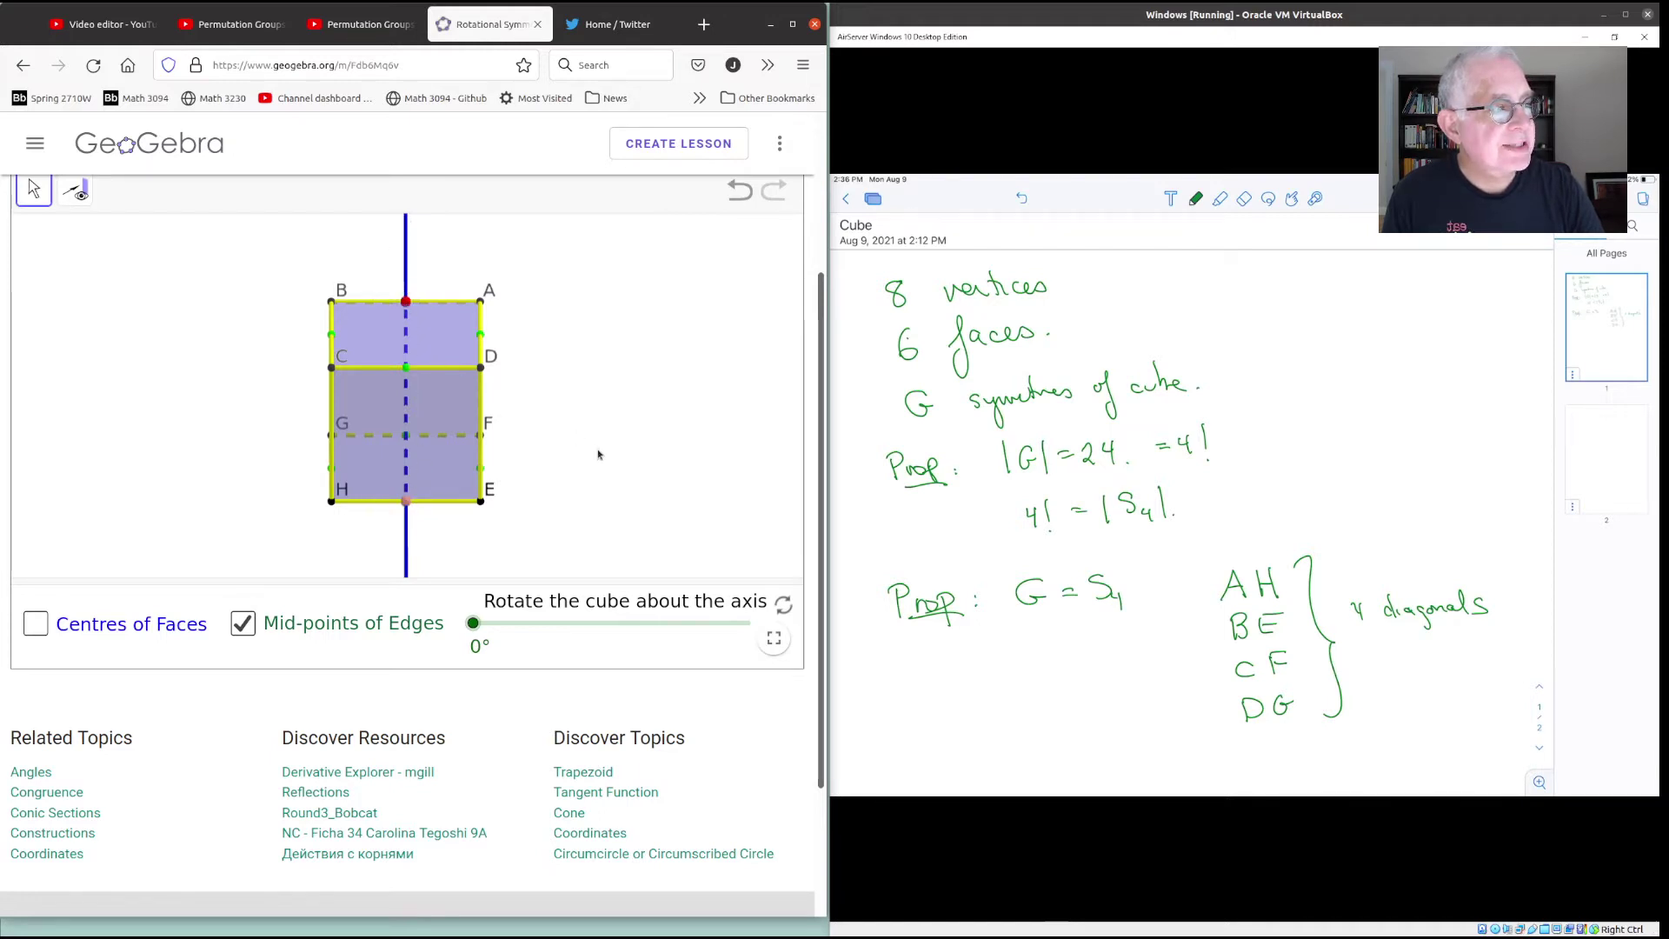
left_click_drag(598, 454, 553, 450)
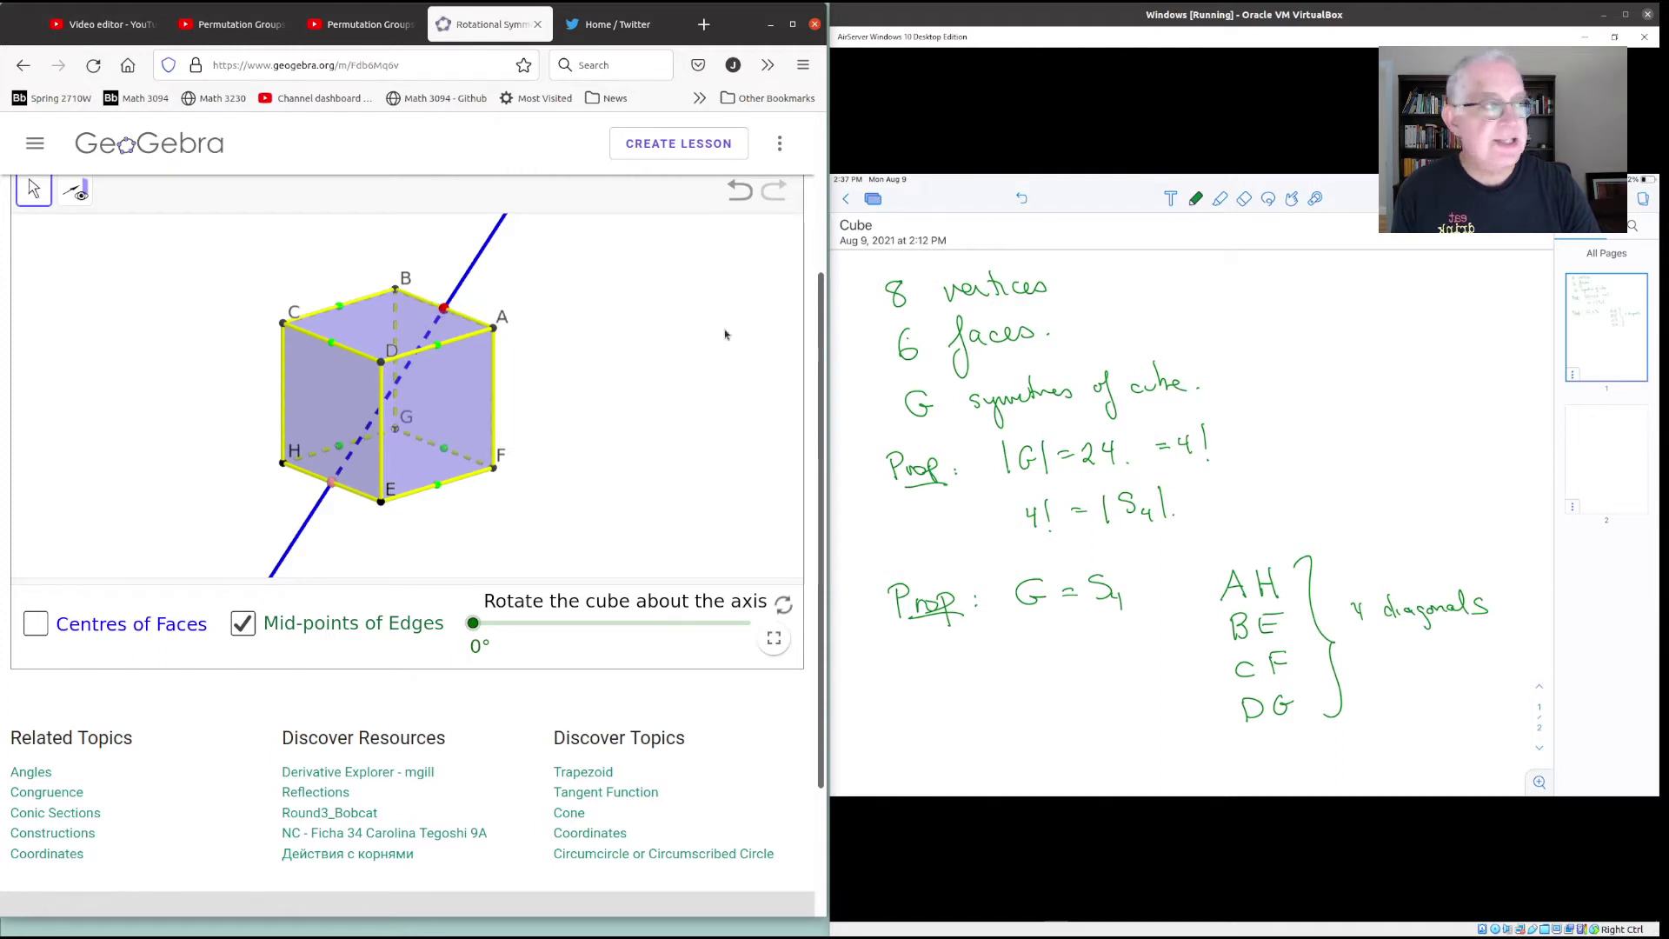
left_click_drag(533, 473, 610, 474)
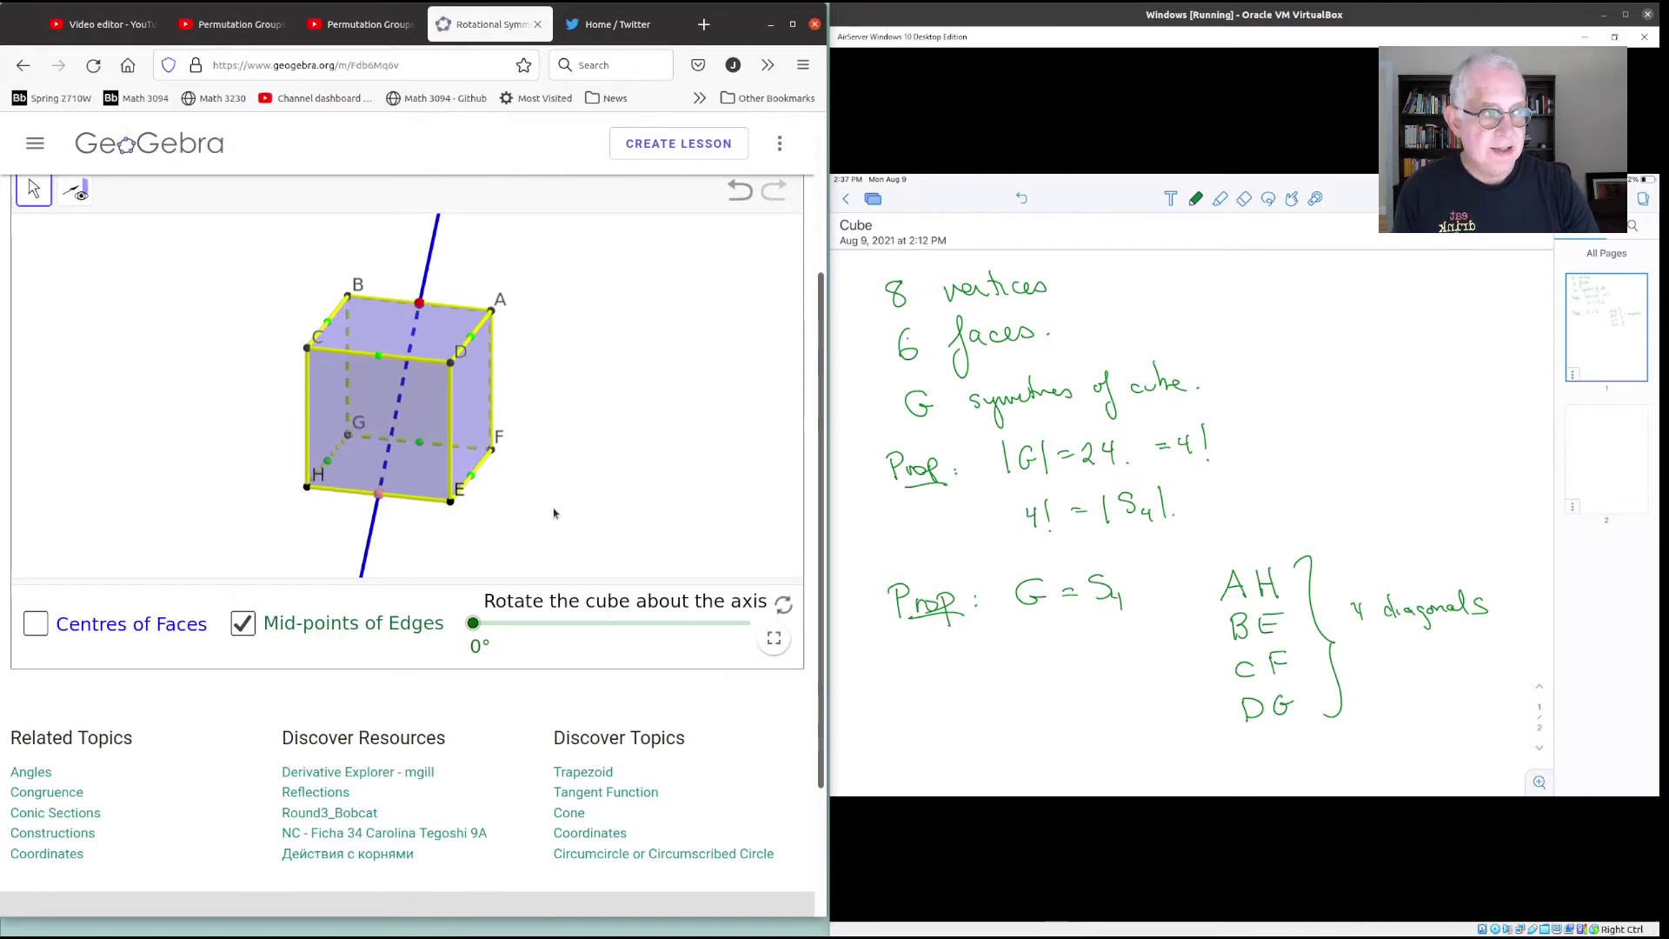
mouse_move(548, 511)
left_mouse_down()
mouse_move(544, 484)
mouse_move(557, 514)
left_mouse_up()
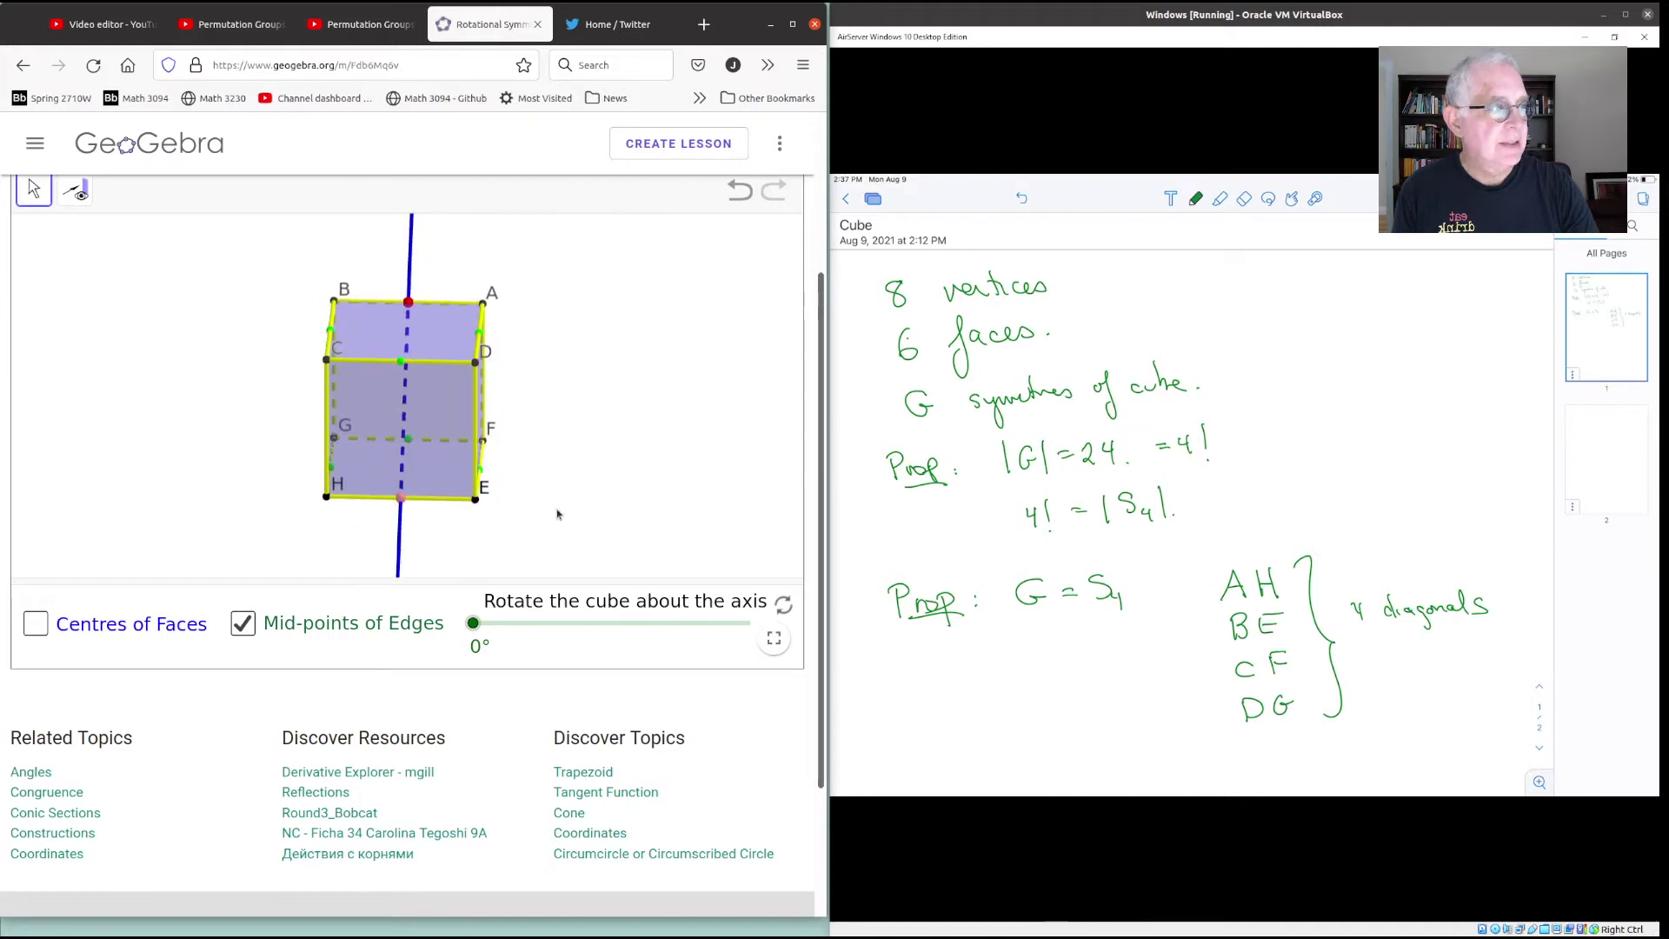
- Rotate the cube 180° about the axis through the mid-points of AB and EH, and return it to 0°
left_click(474, 624)
left_click_drag(476, 626, 612, 663)
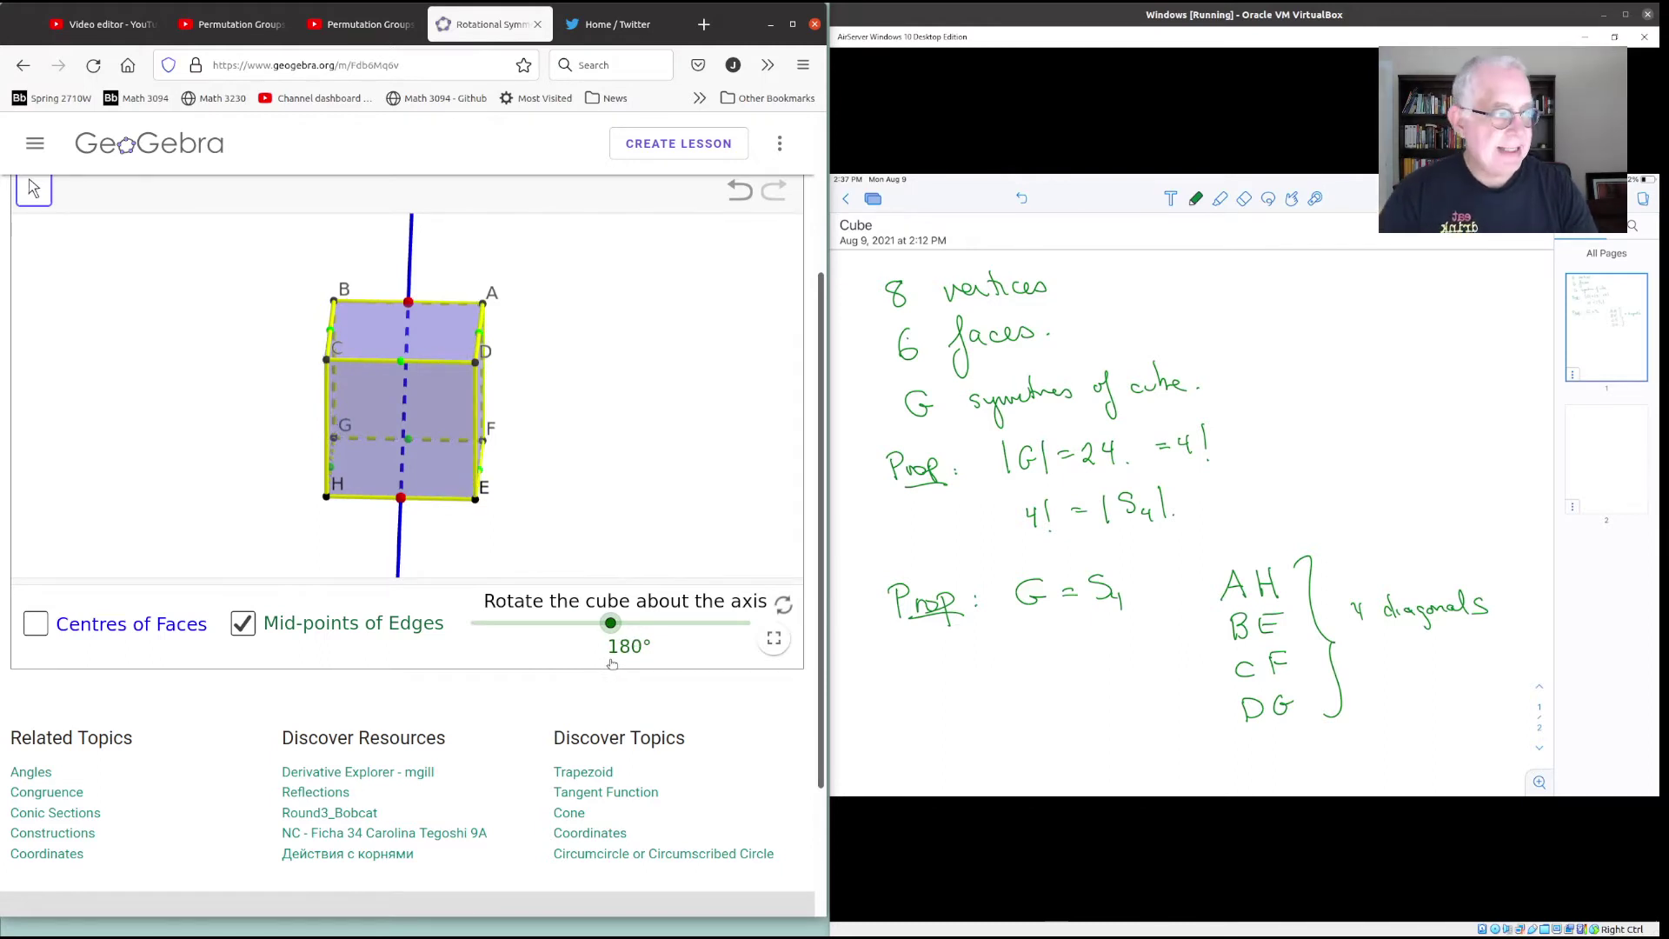
left_click_drag(612, 663, 474, 632)
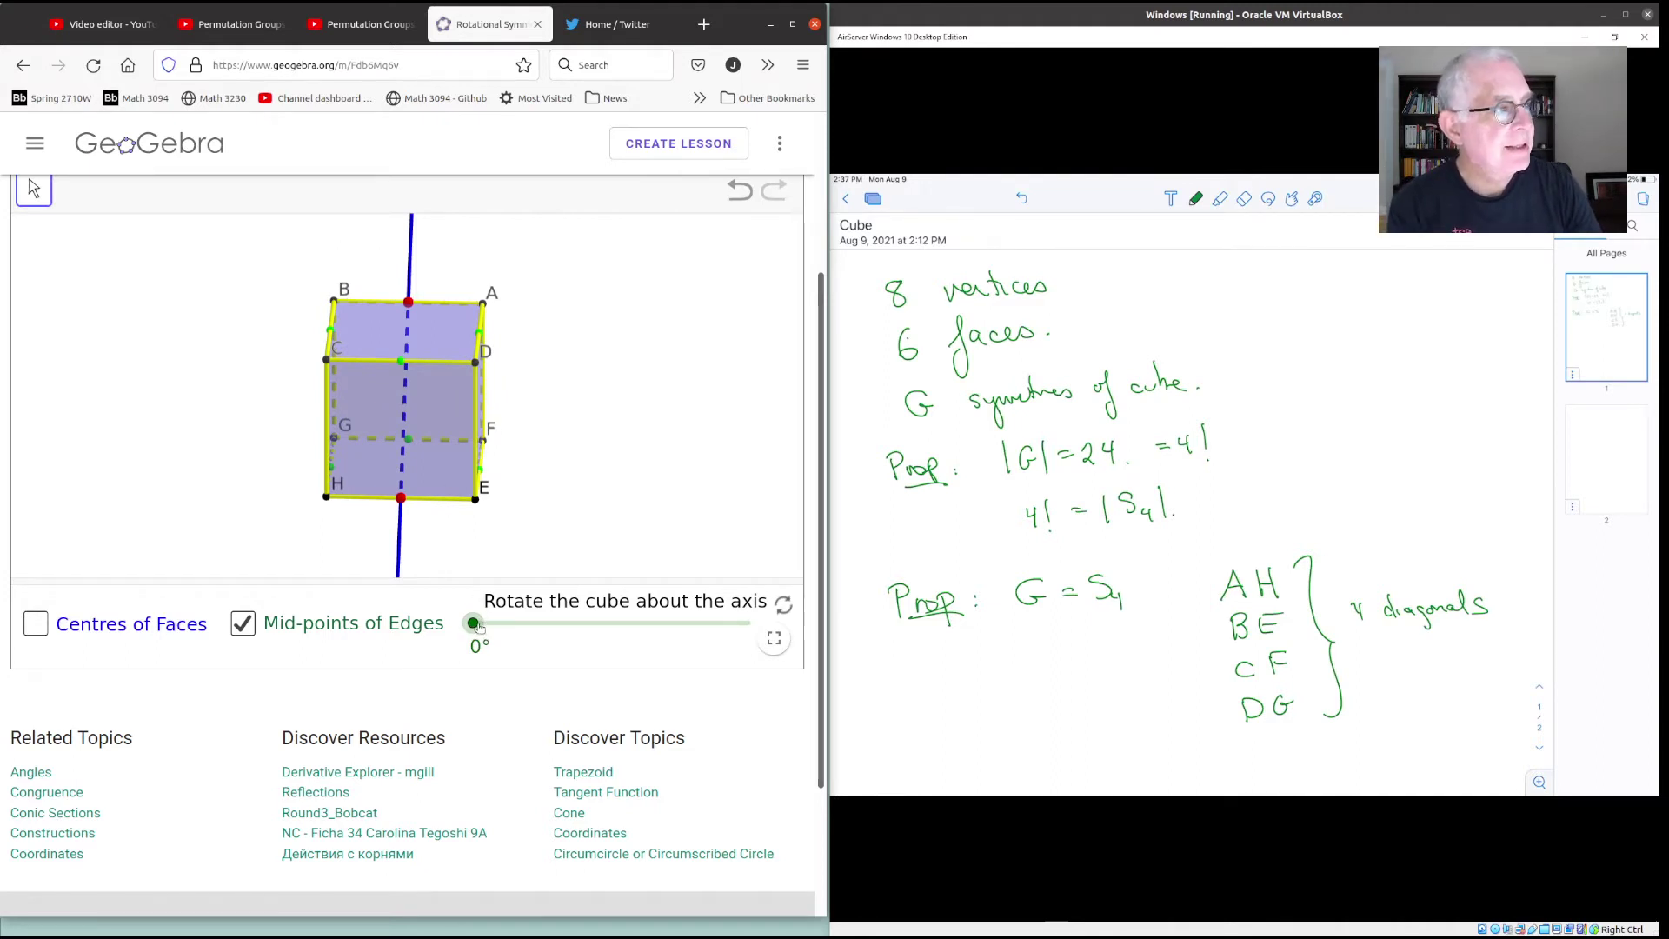
- Repeat the half turn about the AB–EH axis, fine-tuning the rotation to exactly 180° before resetting it to 0°
left_click_drag(478, 628, 615, 668)
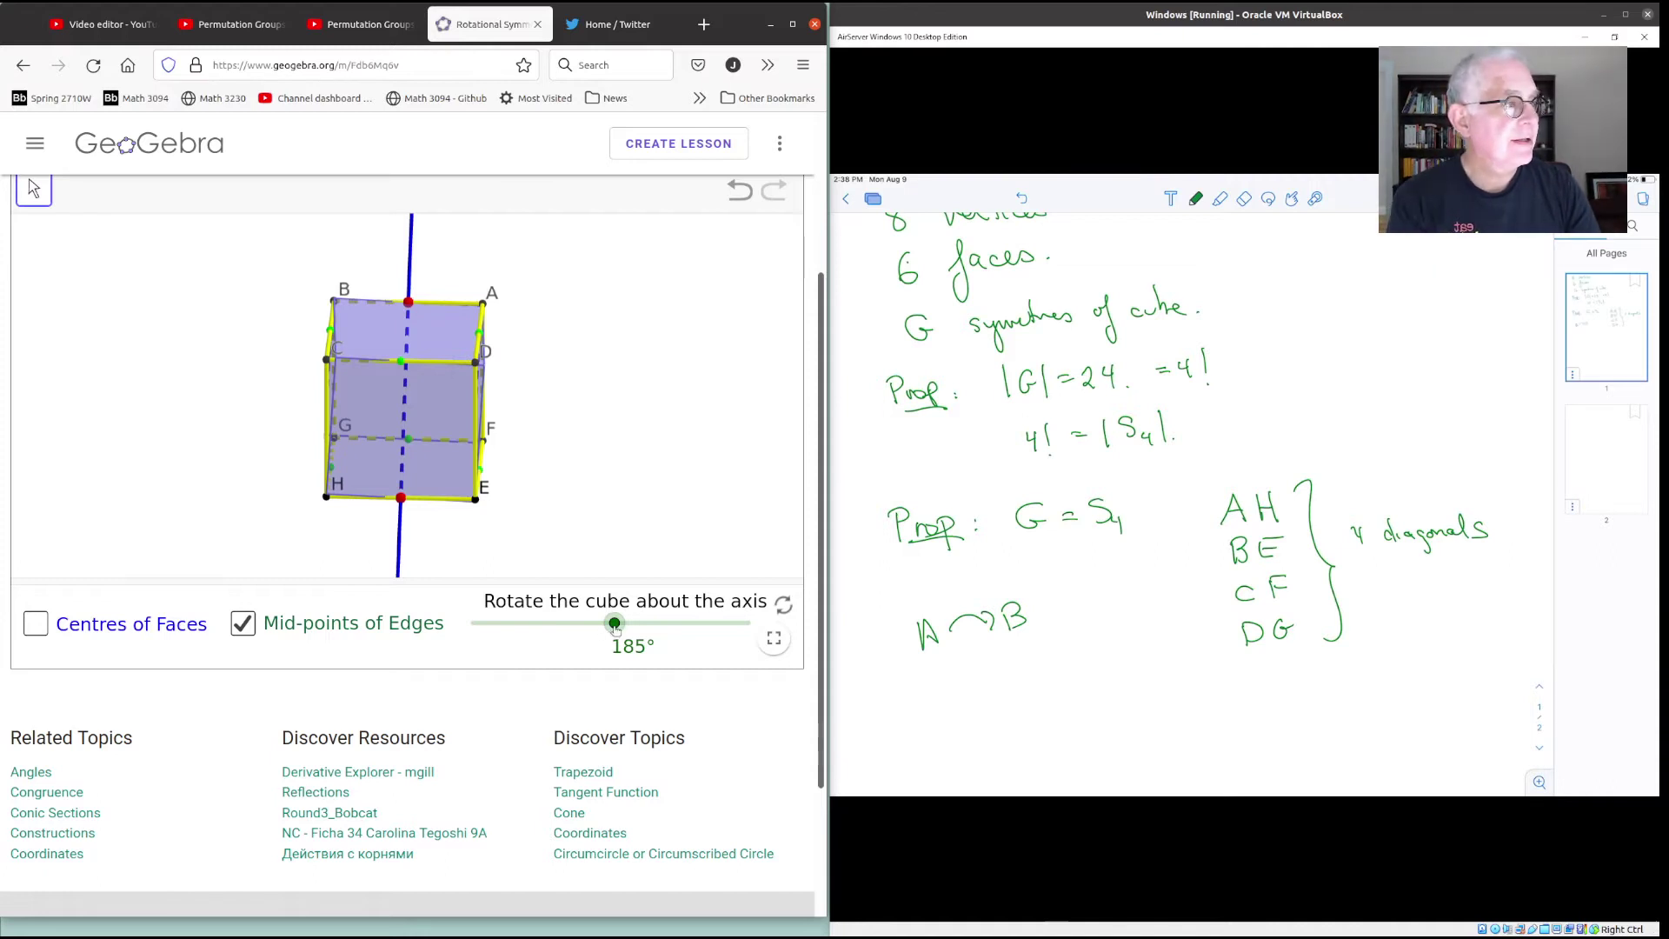
left_click_drag(615, 623, 612, 660)
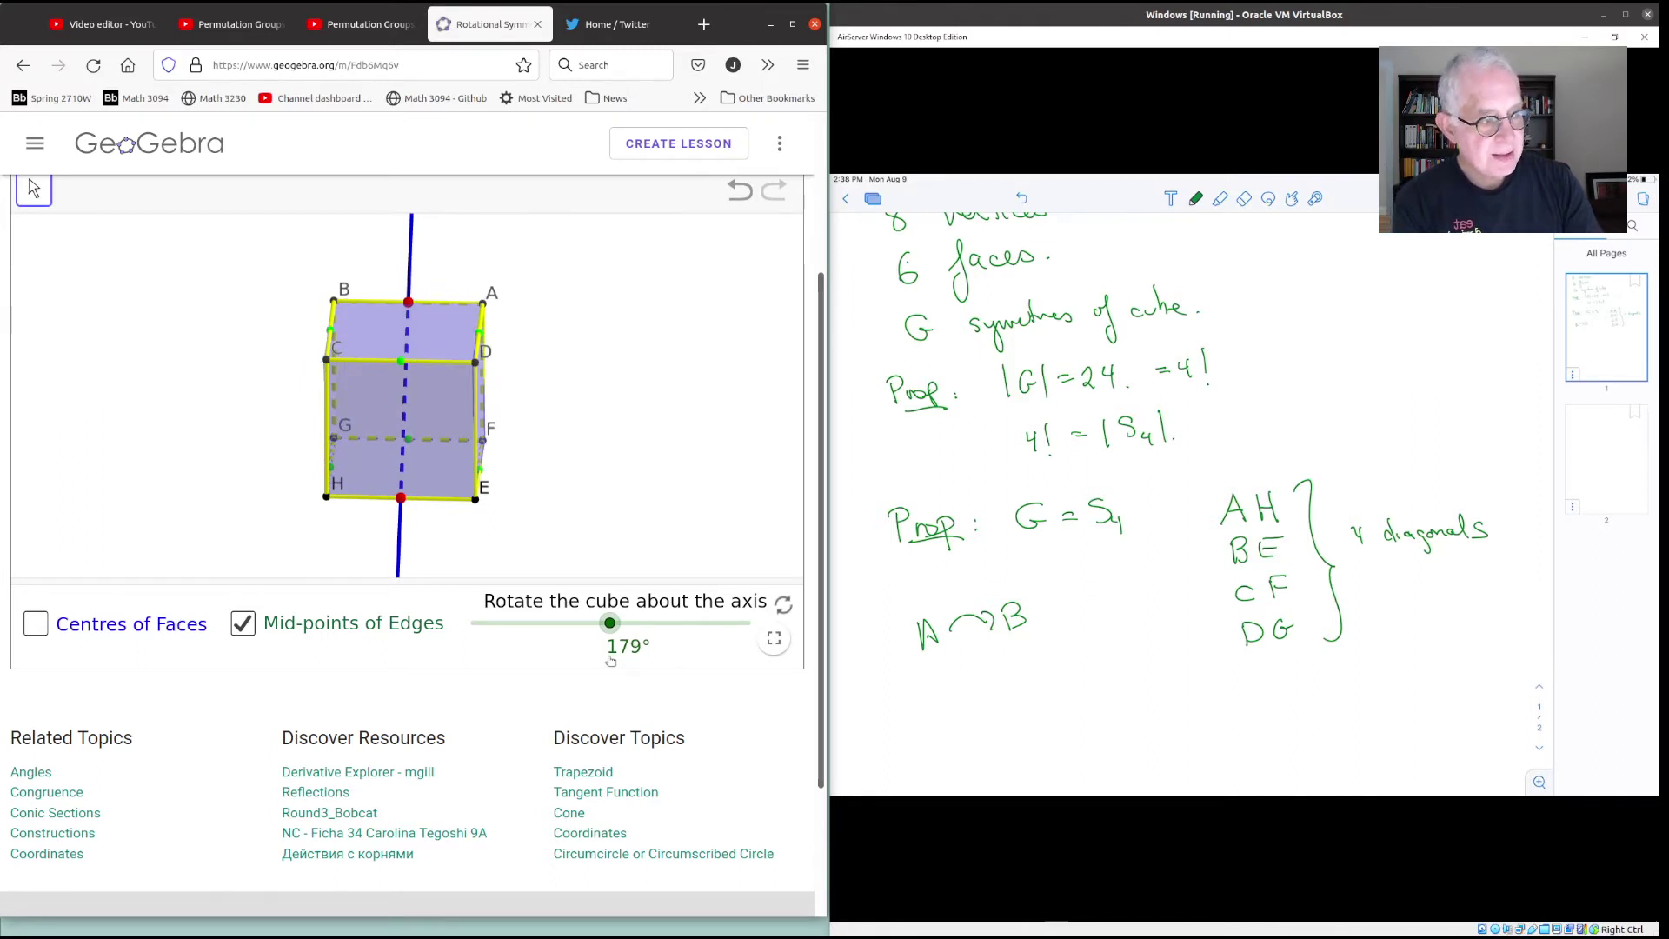
key("Right")
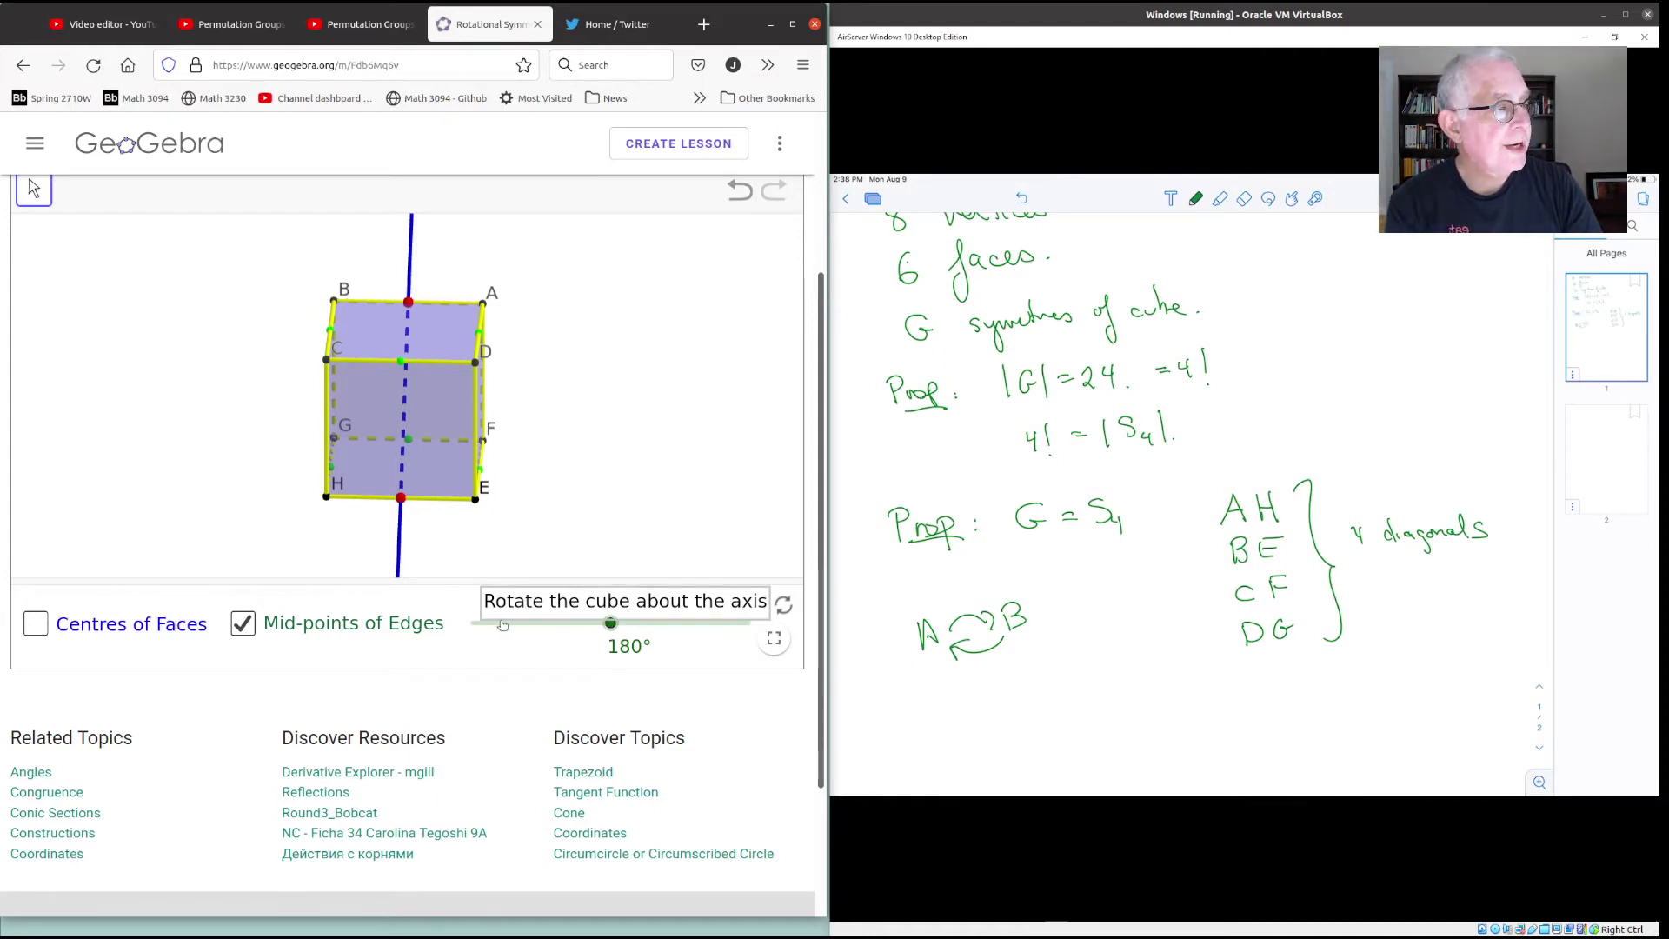
left_click_drag(612, 623, 473, 618)
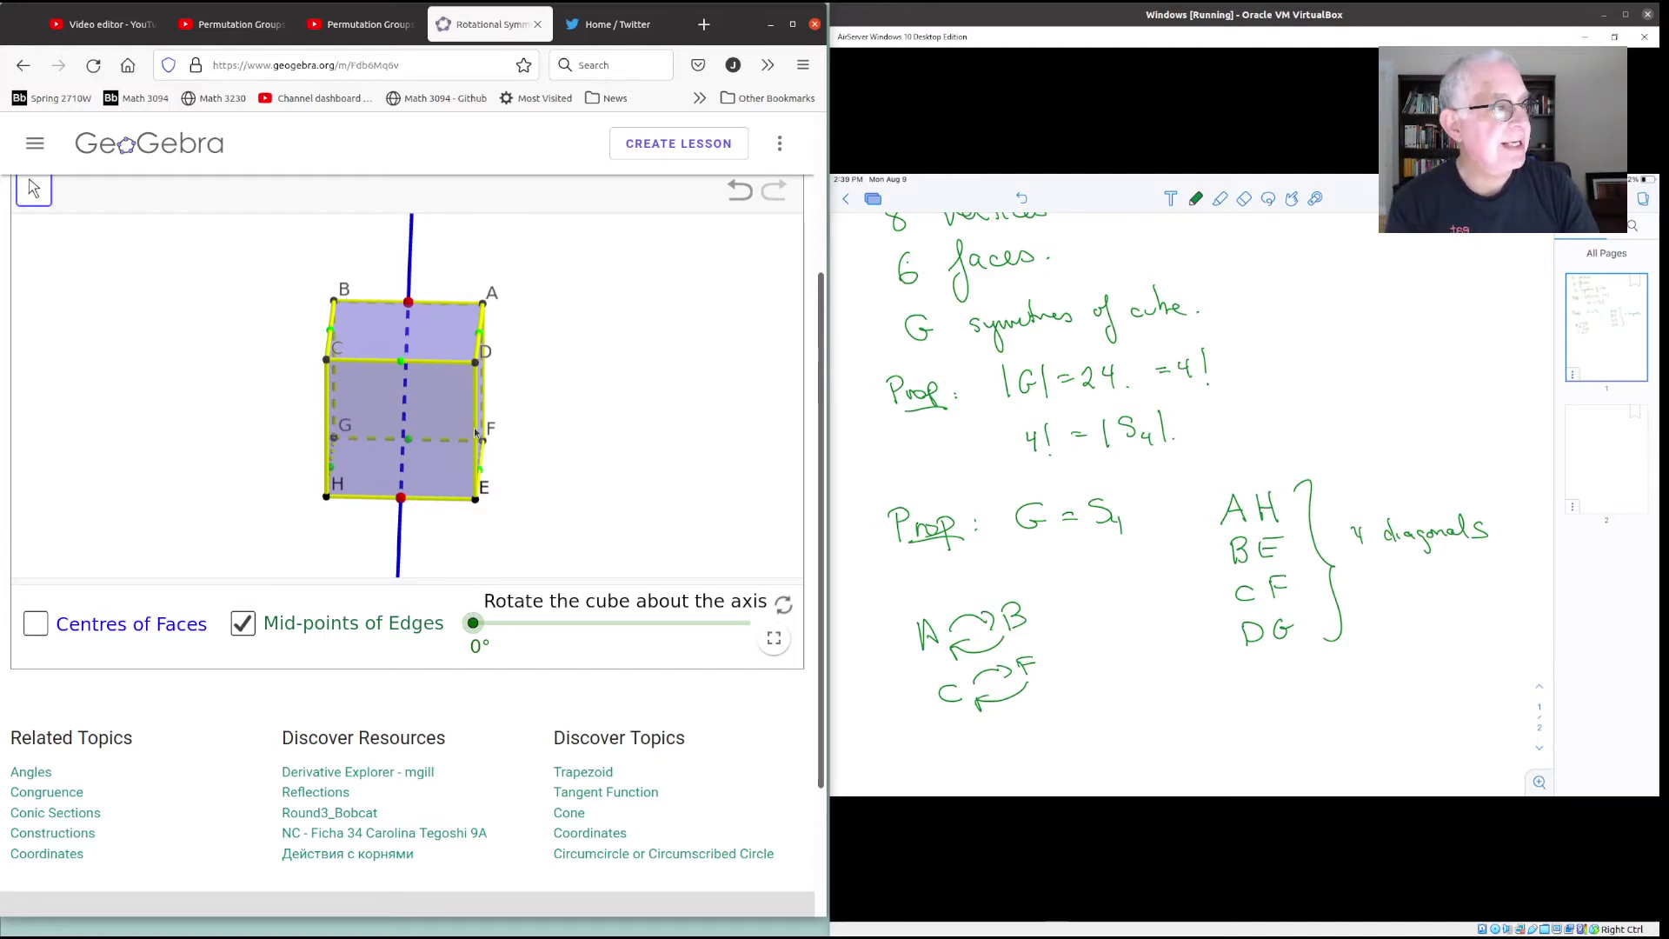
- Turn the cube through a full 360° and back about the AB–EH axis, ending at 182°
left_click_drag(473, 623, 751, 667)
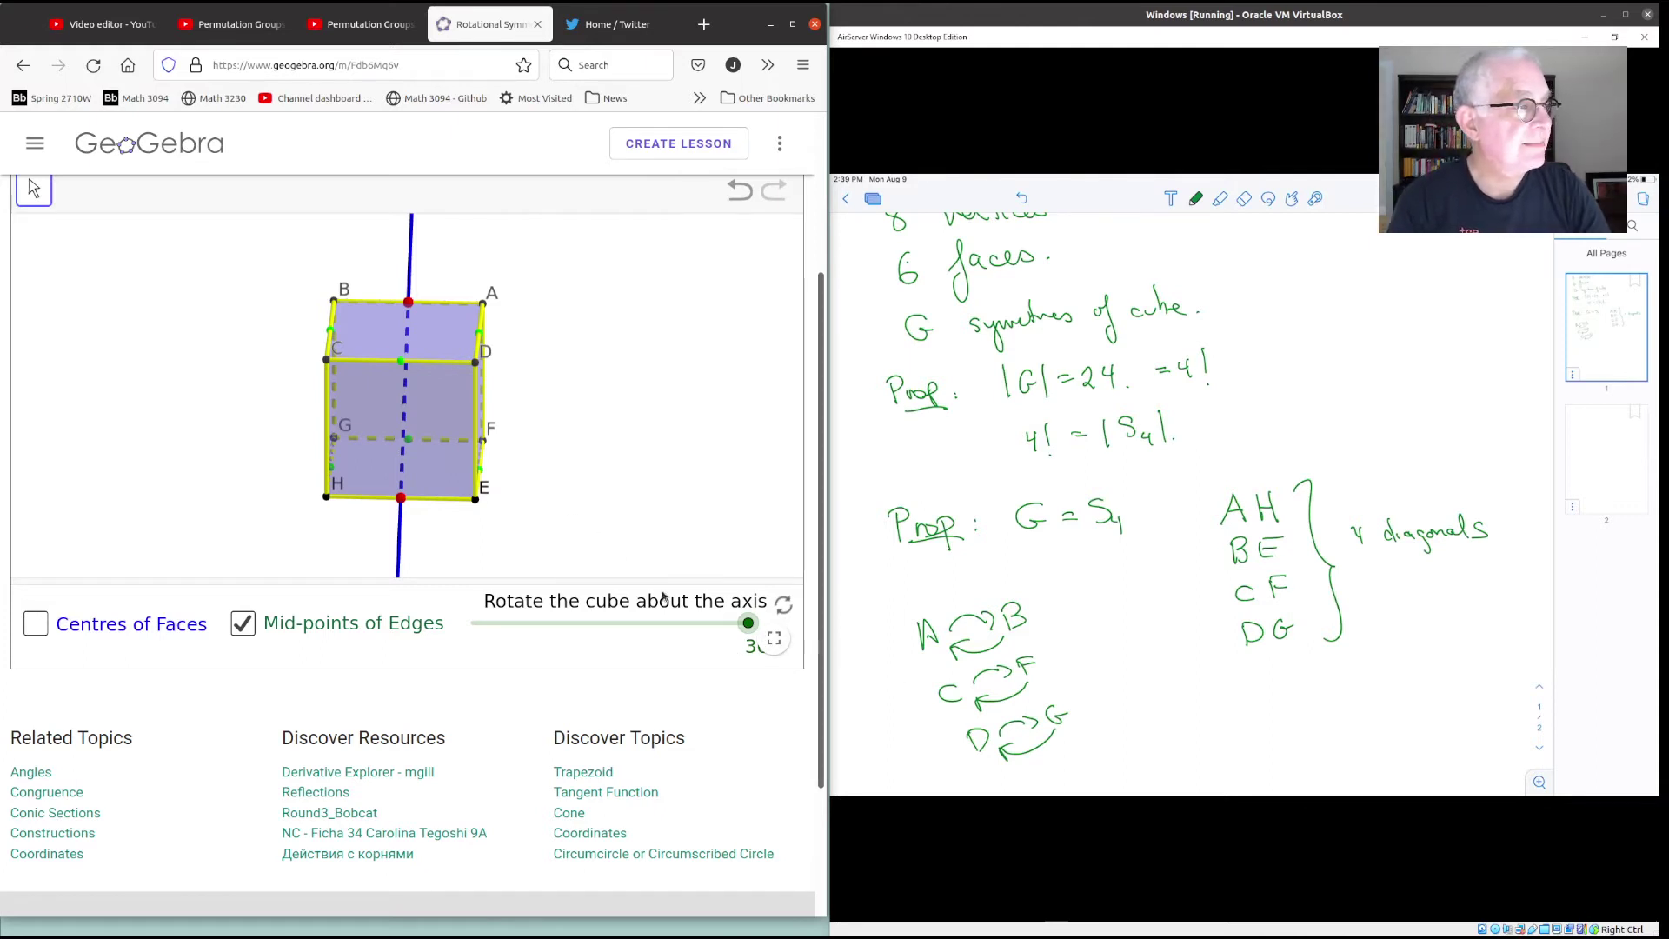
left_click_drag(748, 623, 471, 606)
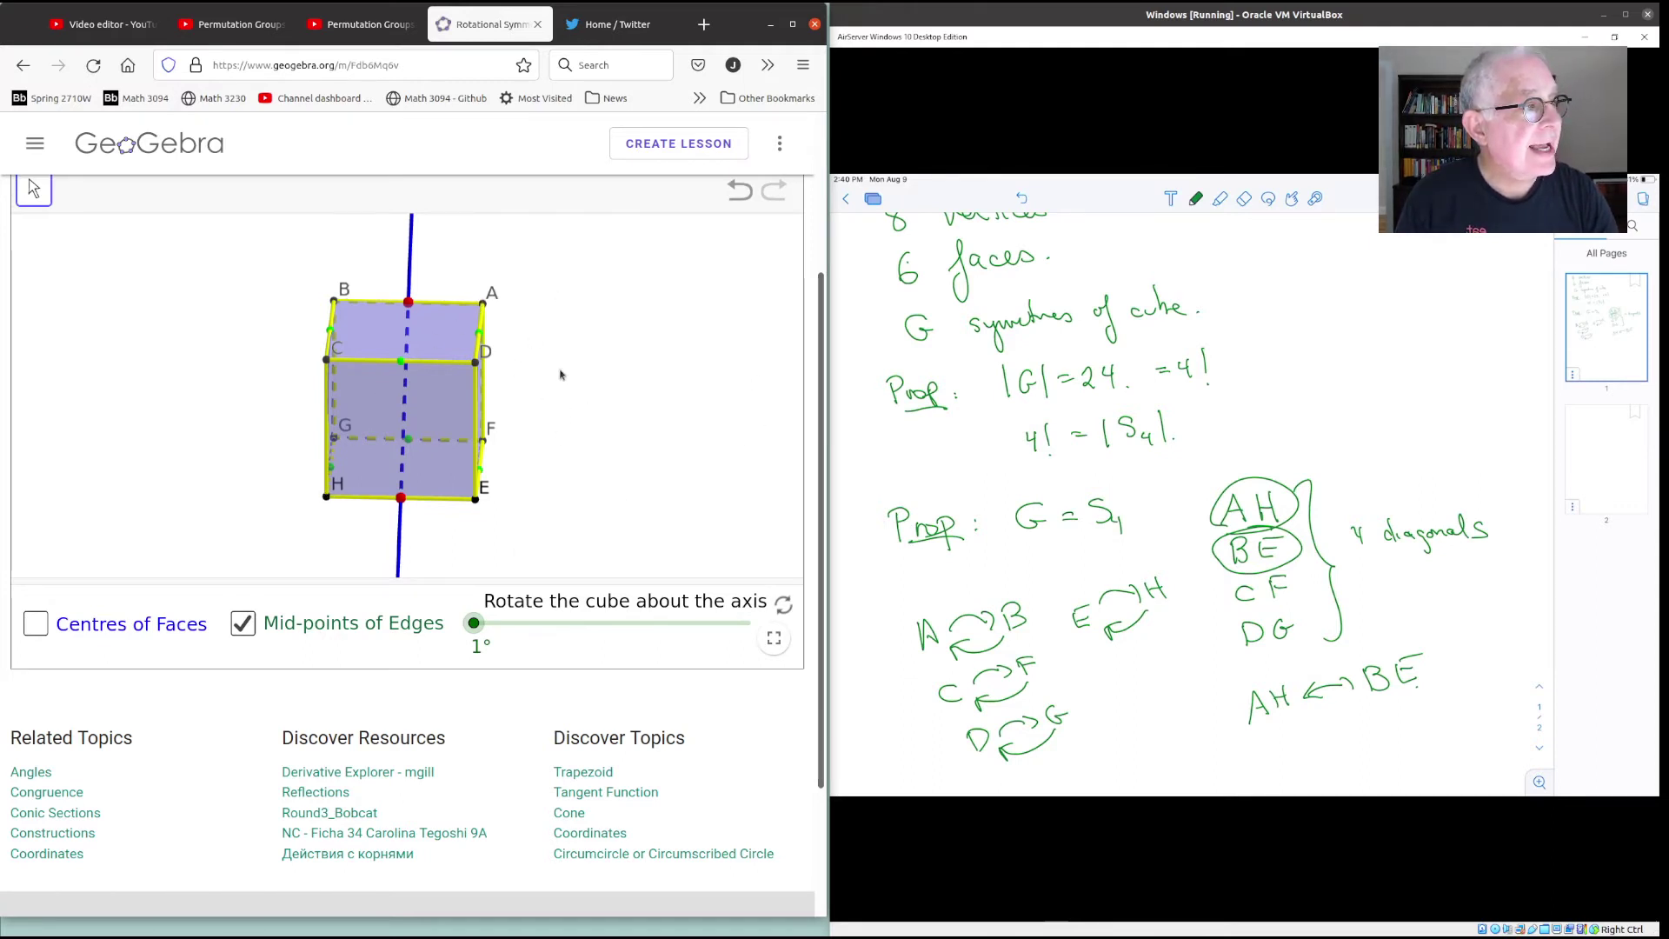
left_click_drag(474, 625, 614, 647)
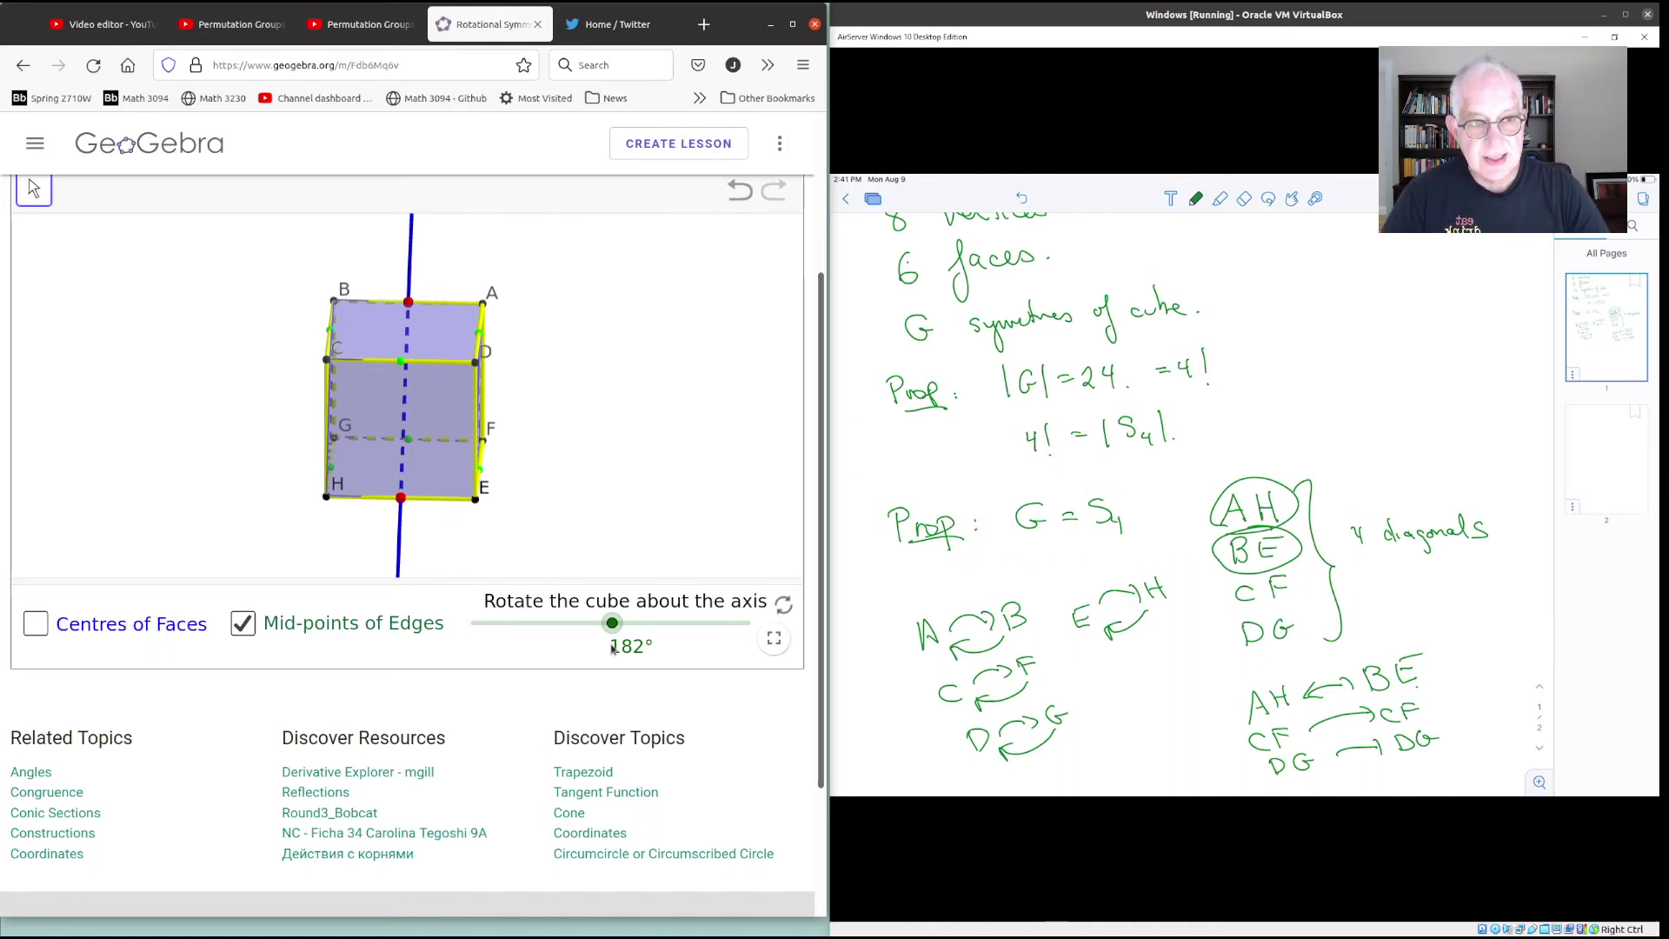
- Move the rotation axis to the mid-points of edges AD and GH, and reset the rotation to 0°
scroll(1186, 461, "down", 3)
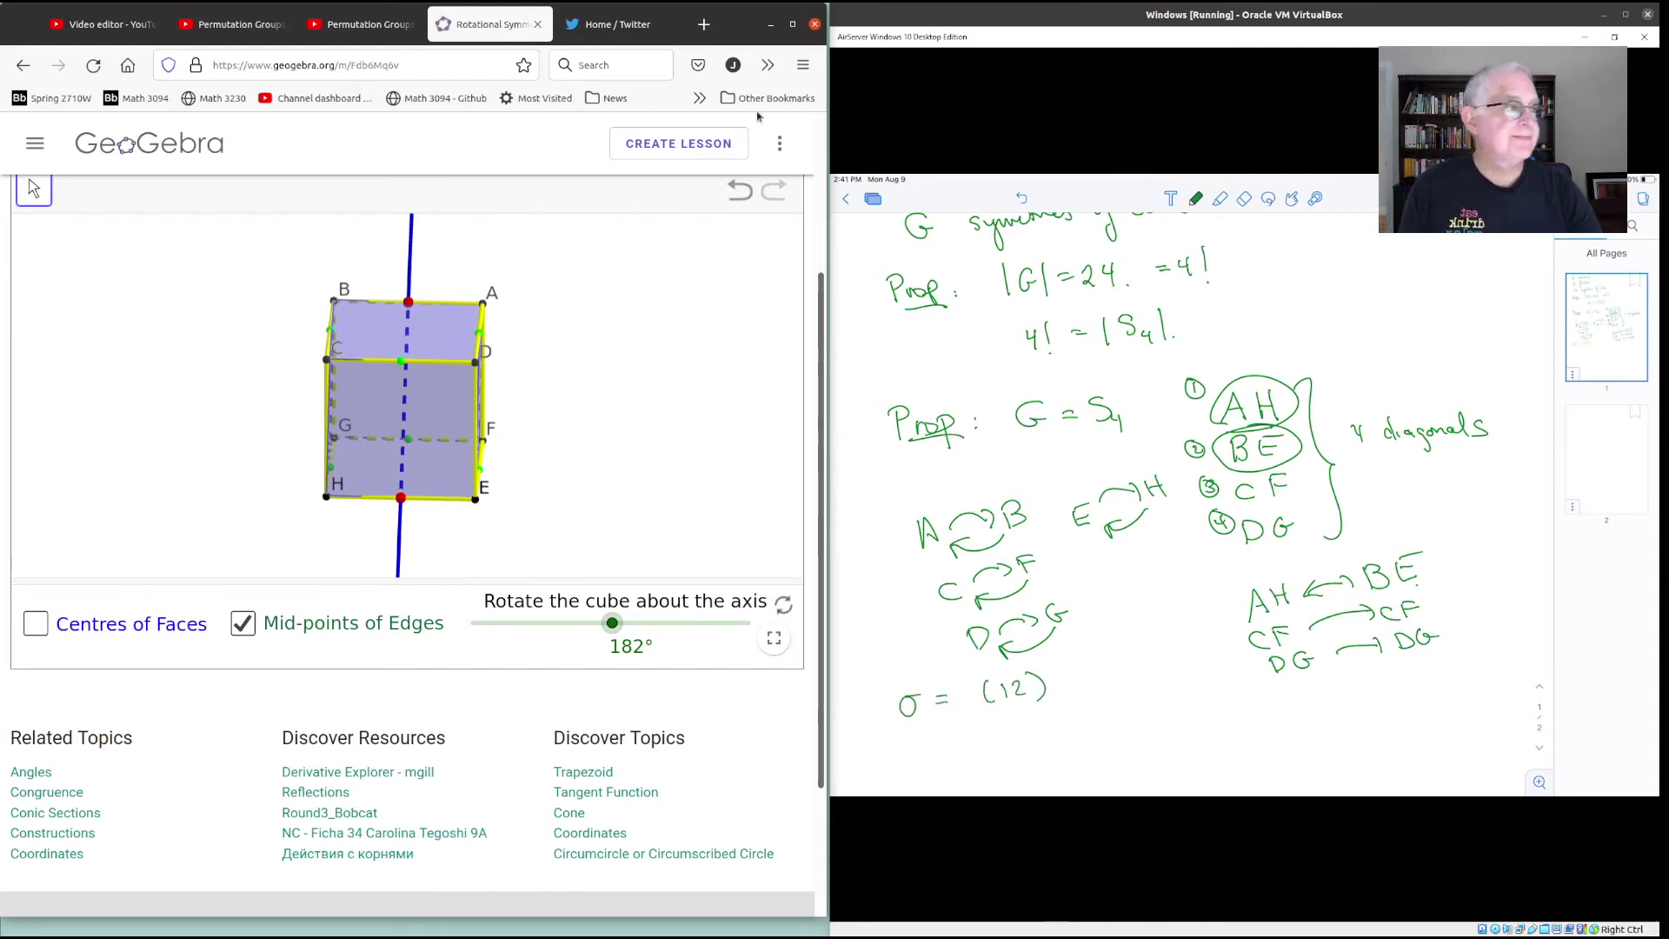
left_click_drag(663, 358, 640, 360)
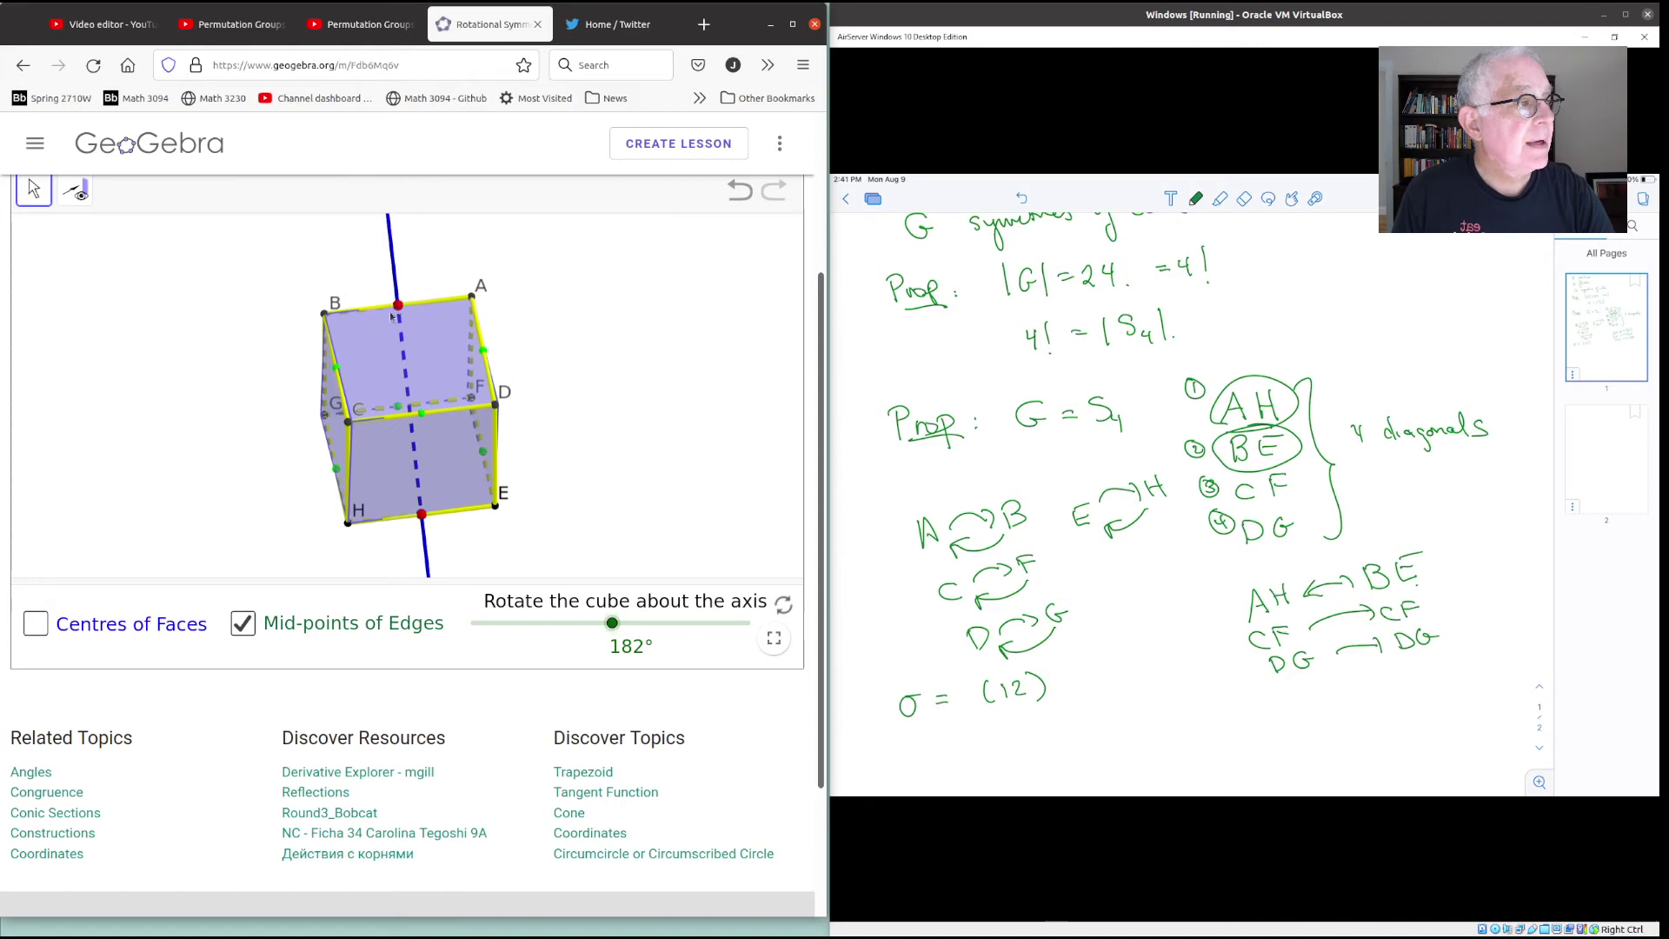
left_click_drag(399, 306, 476, 416)
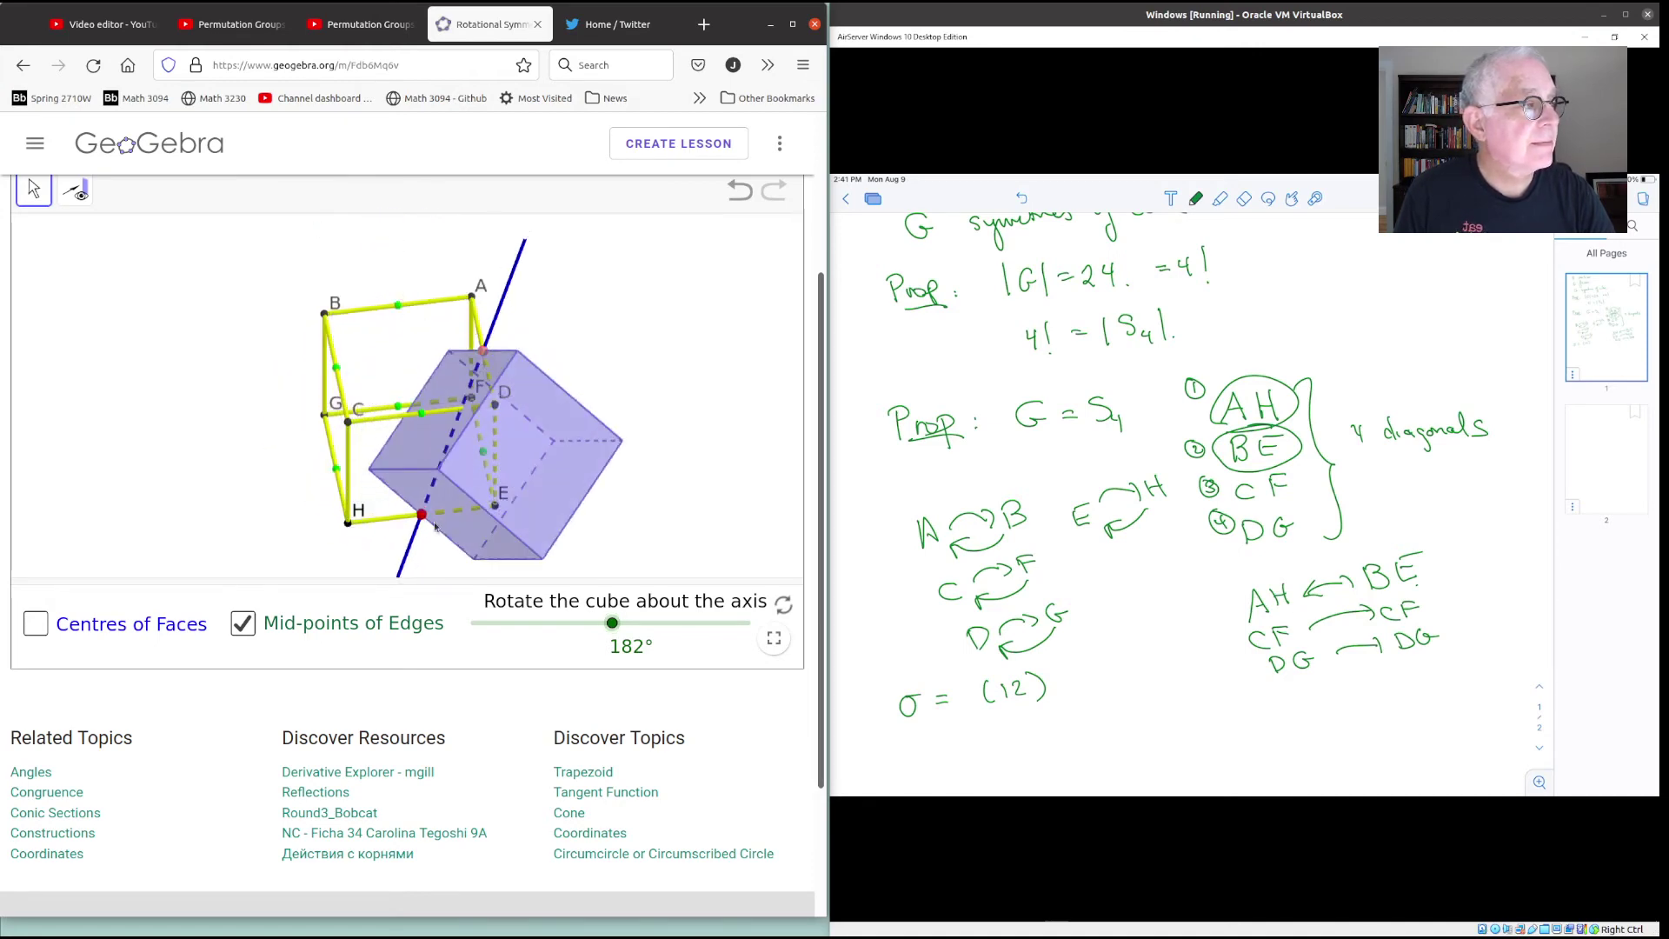
left_click_drag(423, 515, 339, 471)
left_click_drag(570, 422, 636, 447)
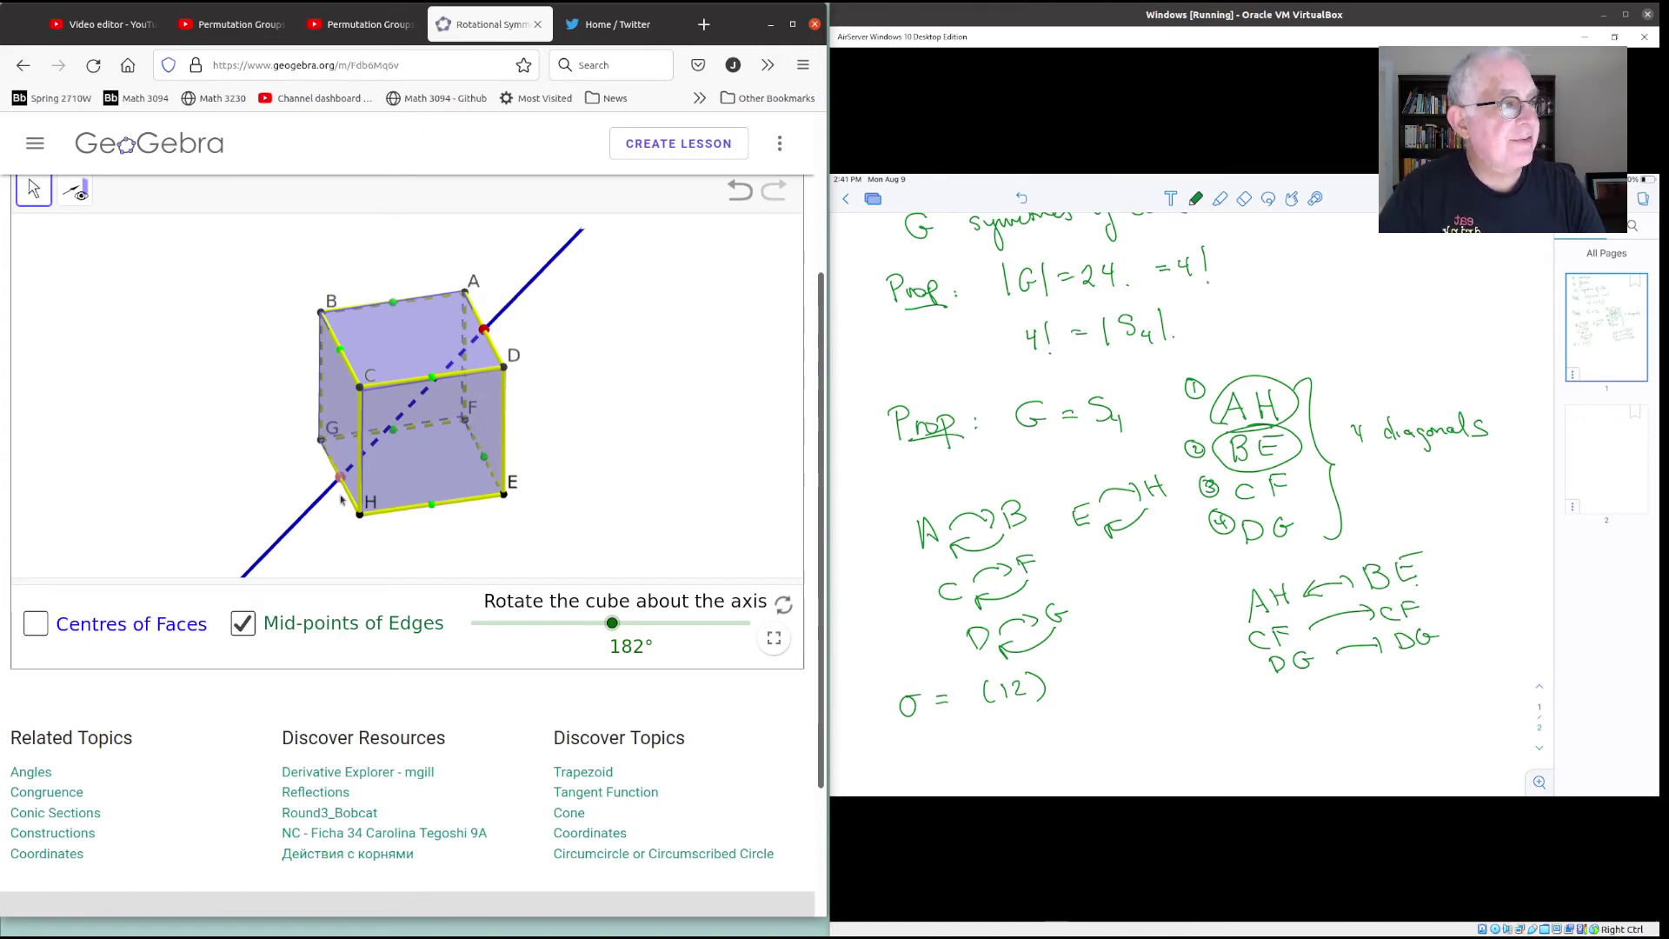
left_click_drag(612, 624, 462, 627)
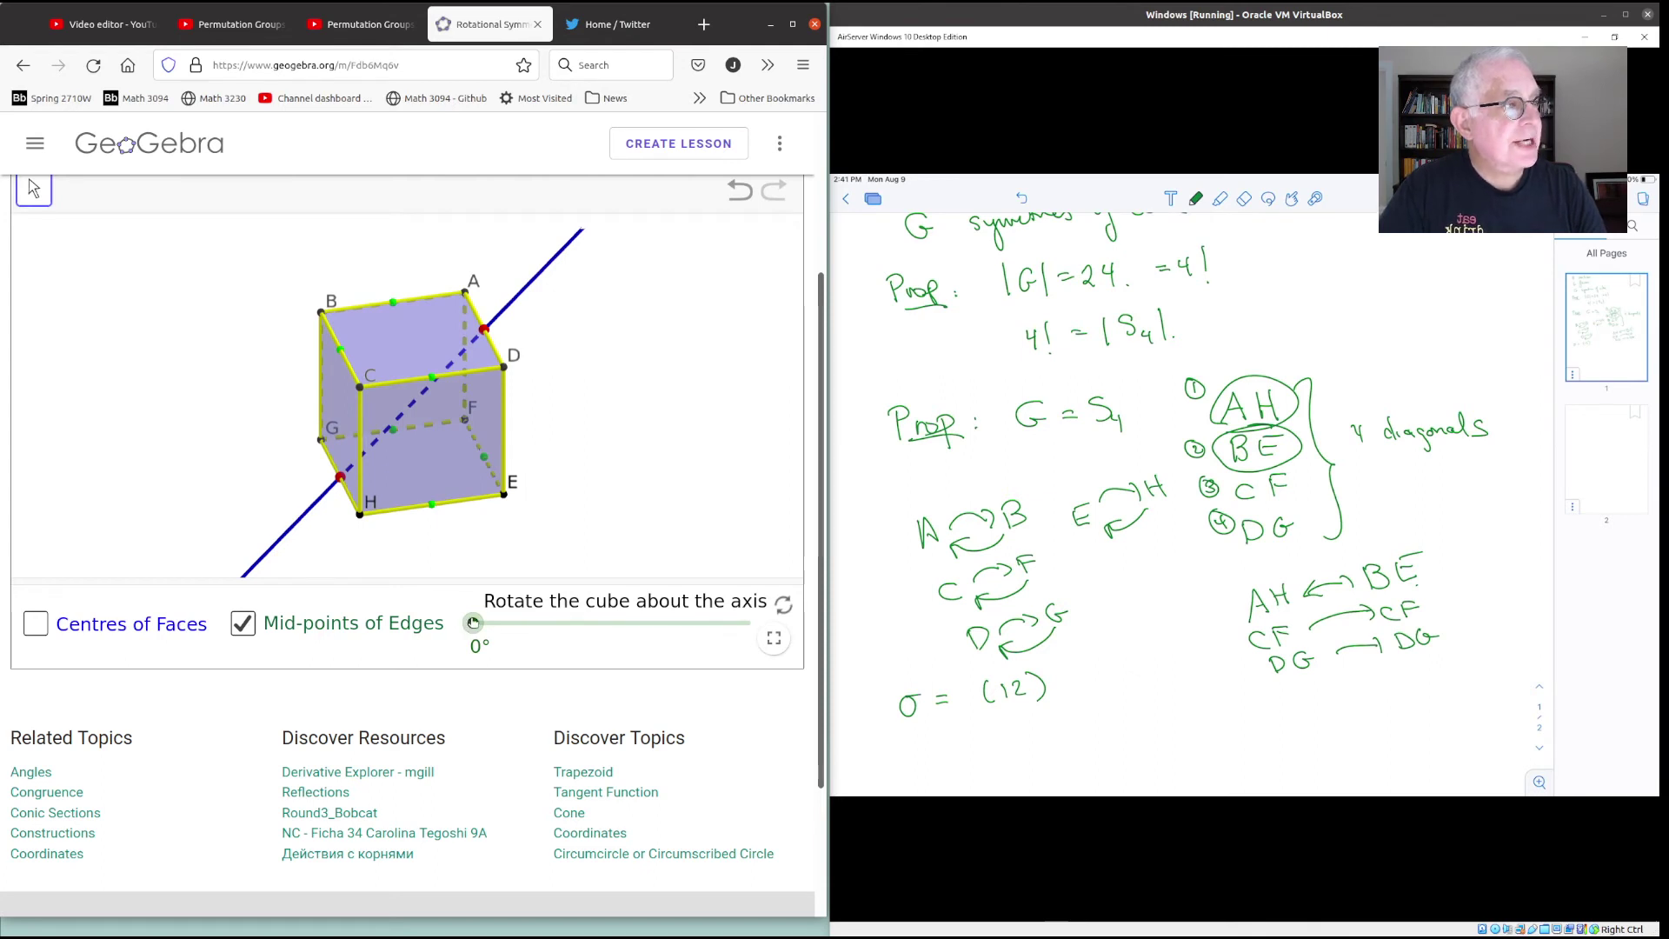
mouse_move(474, 625)
left_mouse_down()
mouse_move(612, 650)
mouse_move(474, 623)
mouse_move(608, 636)
mouse_move(462, 611)
left_mouse_up()
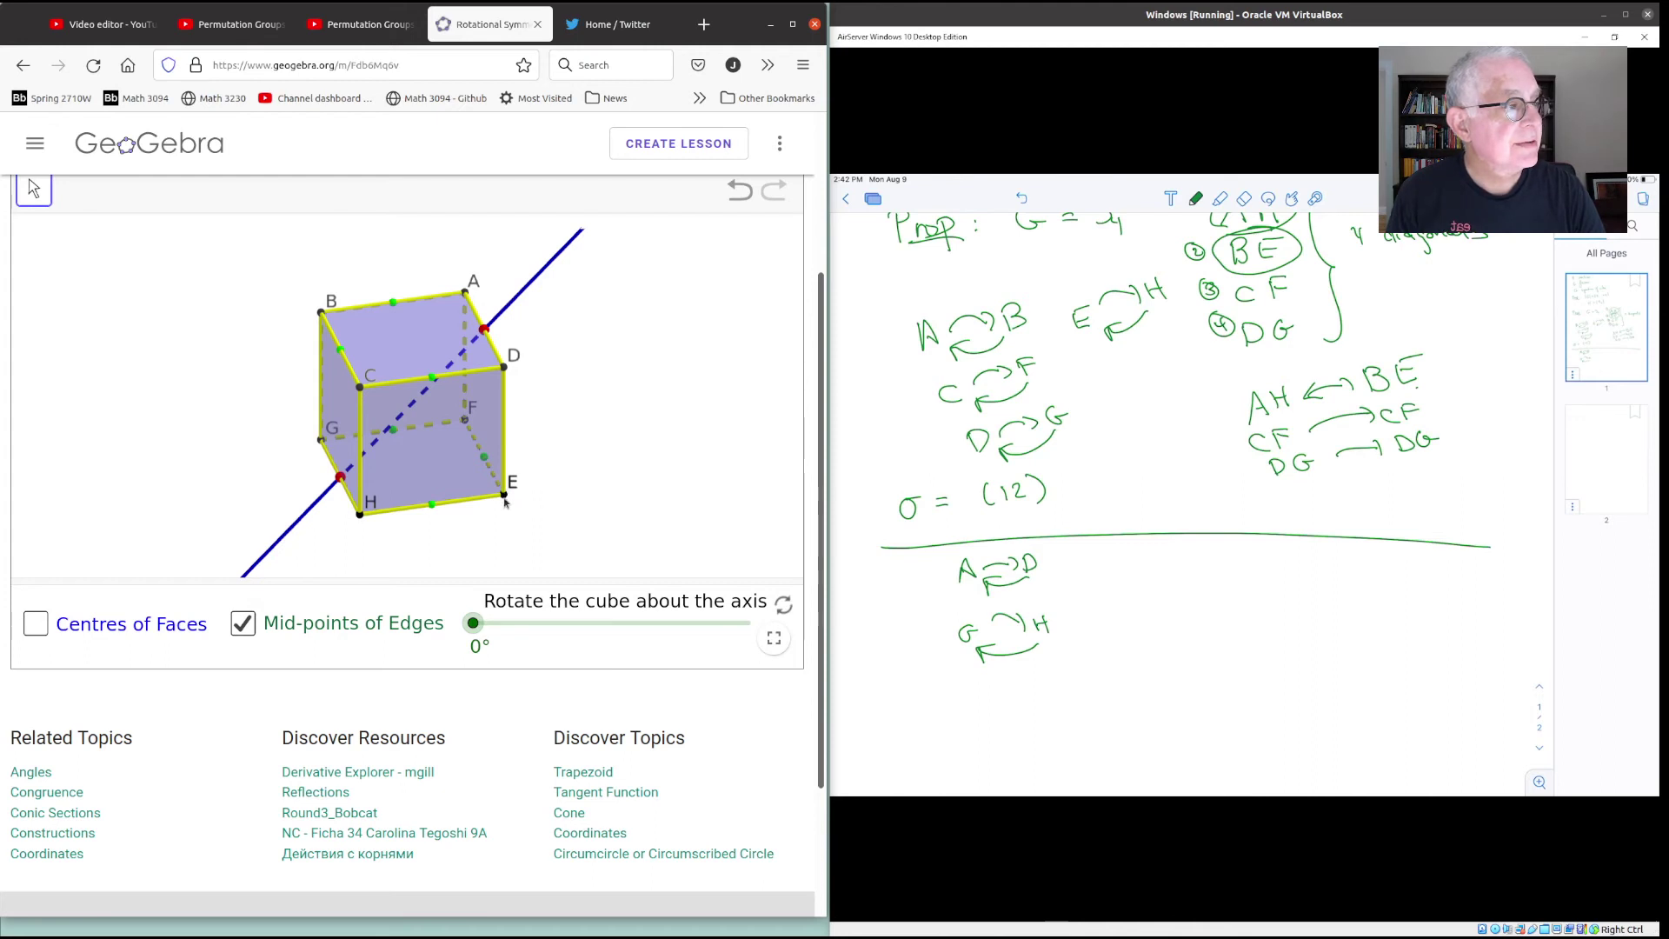
- Turn the cube through 360° and back about the AD–GH axis, ending at 187°
left_click_drag(469, 624, 751, 645)
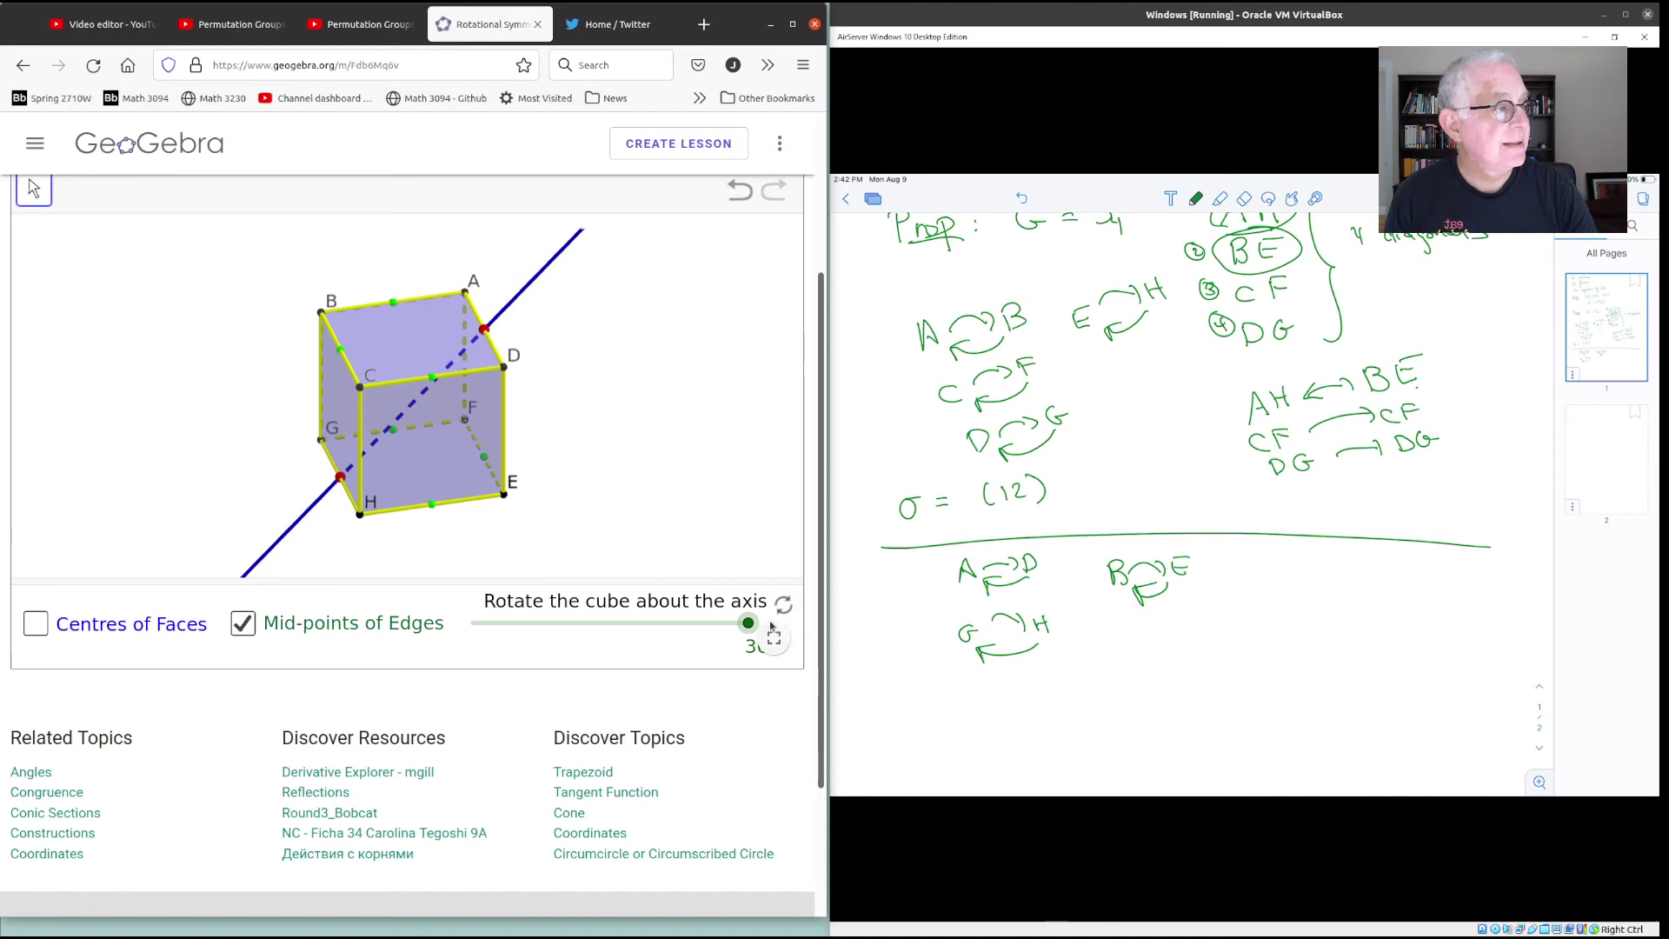
left_click_drag(747, 622, 407, 616)
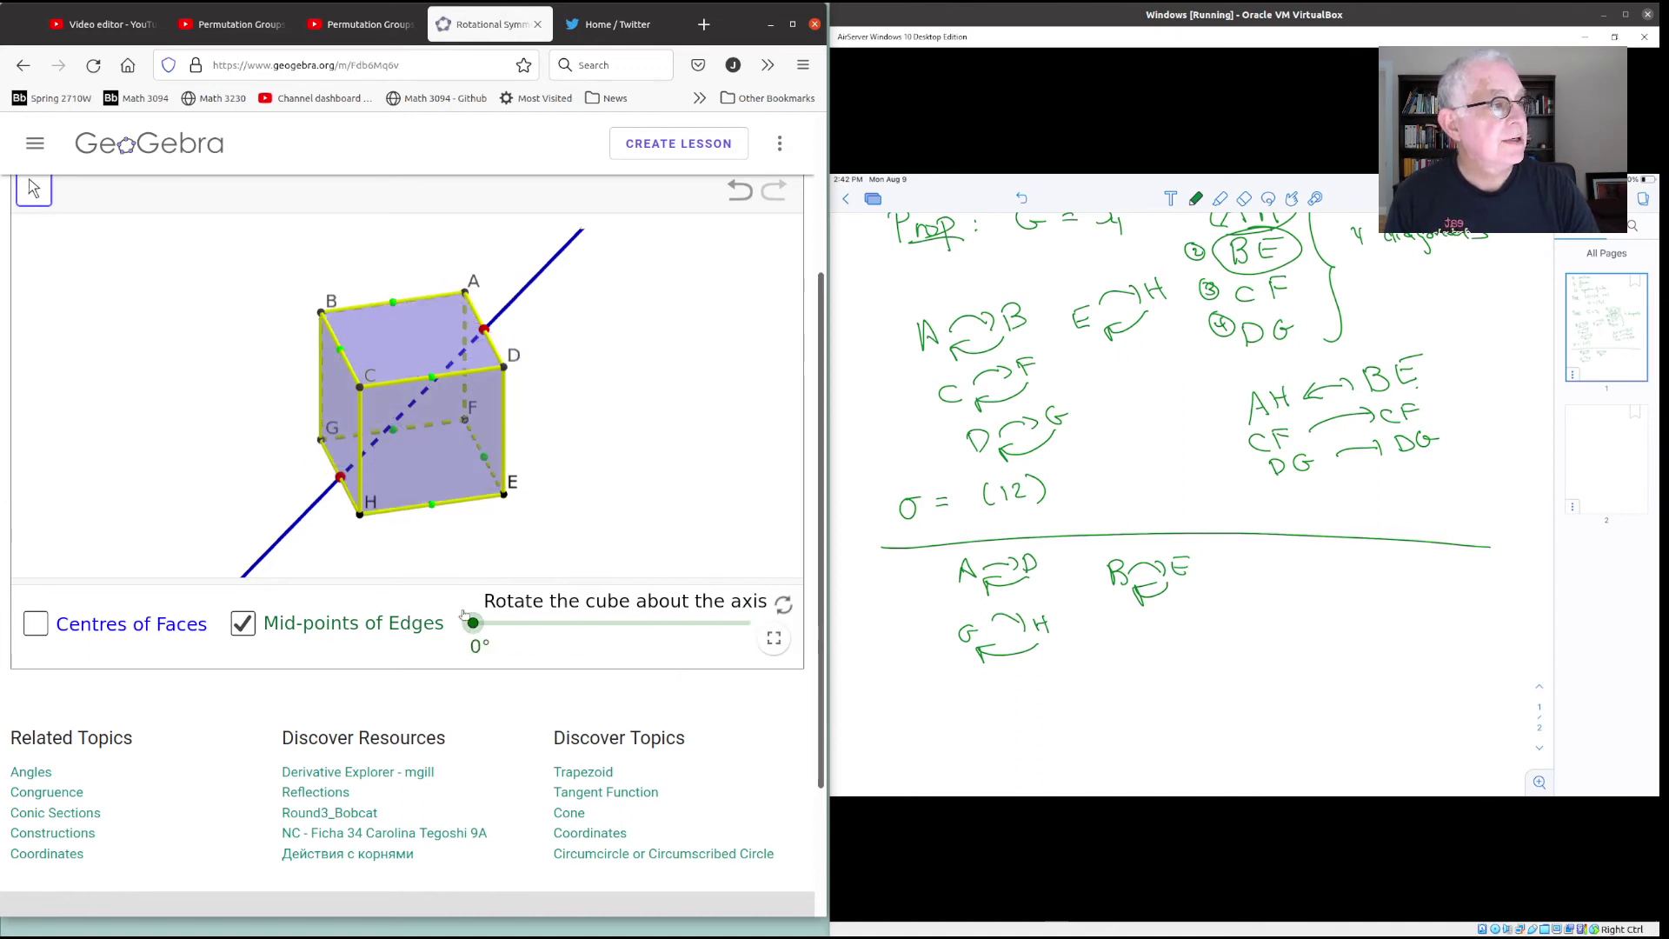
left_click_drag(469, 620, 617, 627)
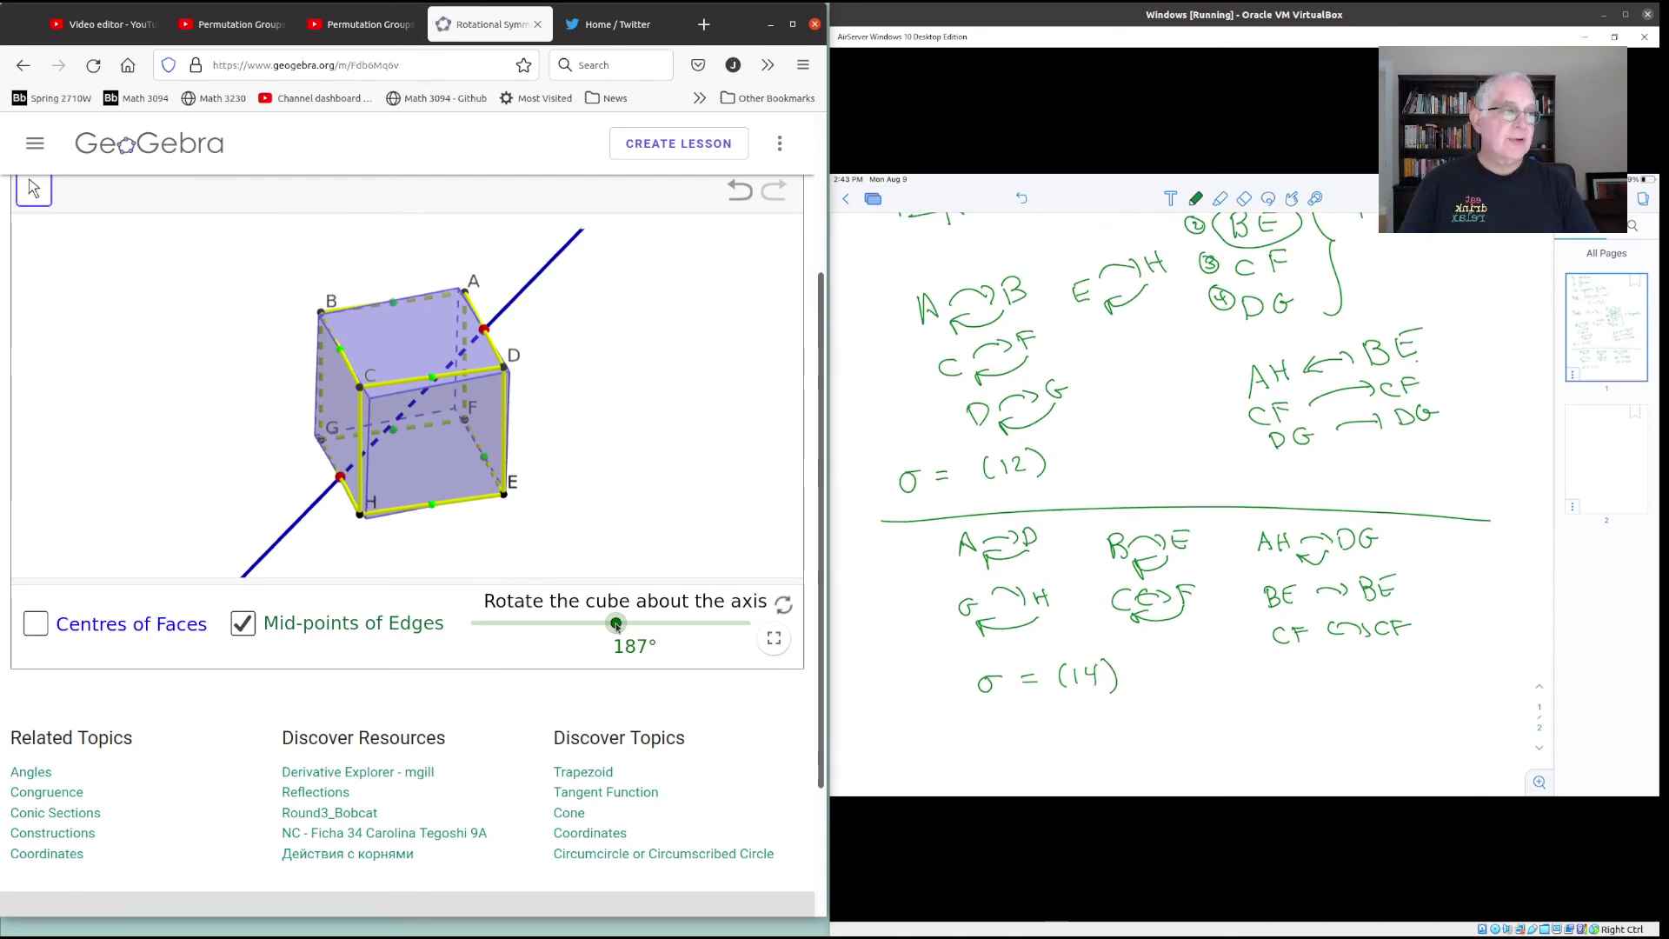
- Move the rotation axis back to the mid-points of edges AB and EH, and reset the rotation to 0°
mouse_move(665, 372)
left_mouse_down()
mouse_move(647, 354)
mouse_move(734, 373)
mouse_move(697, 372)
left_mouse_up()
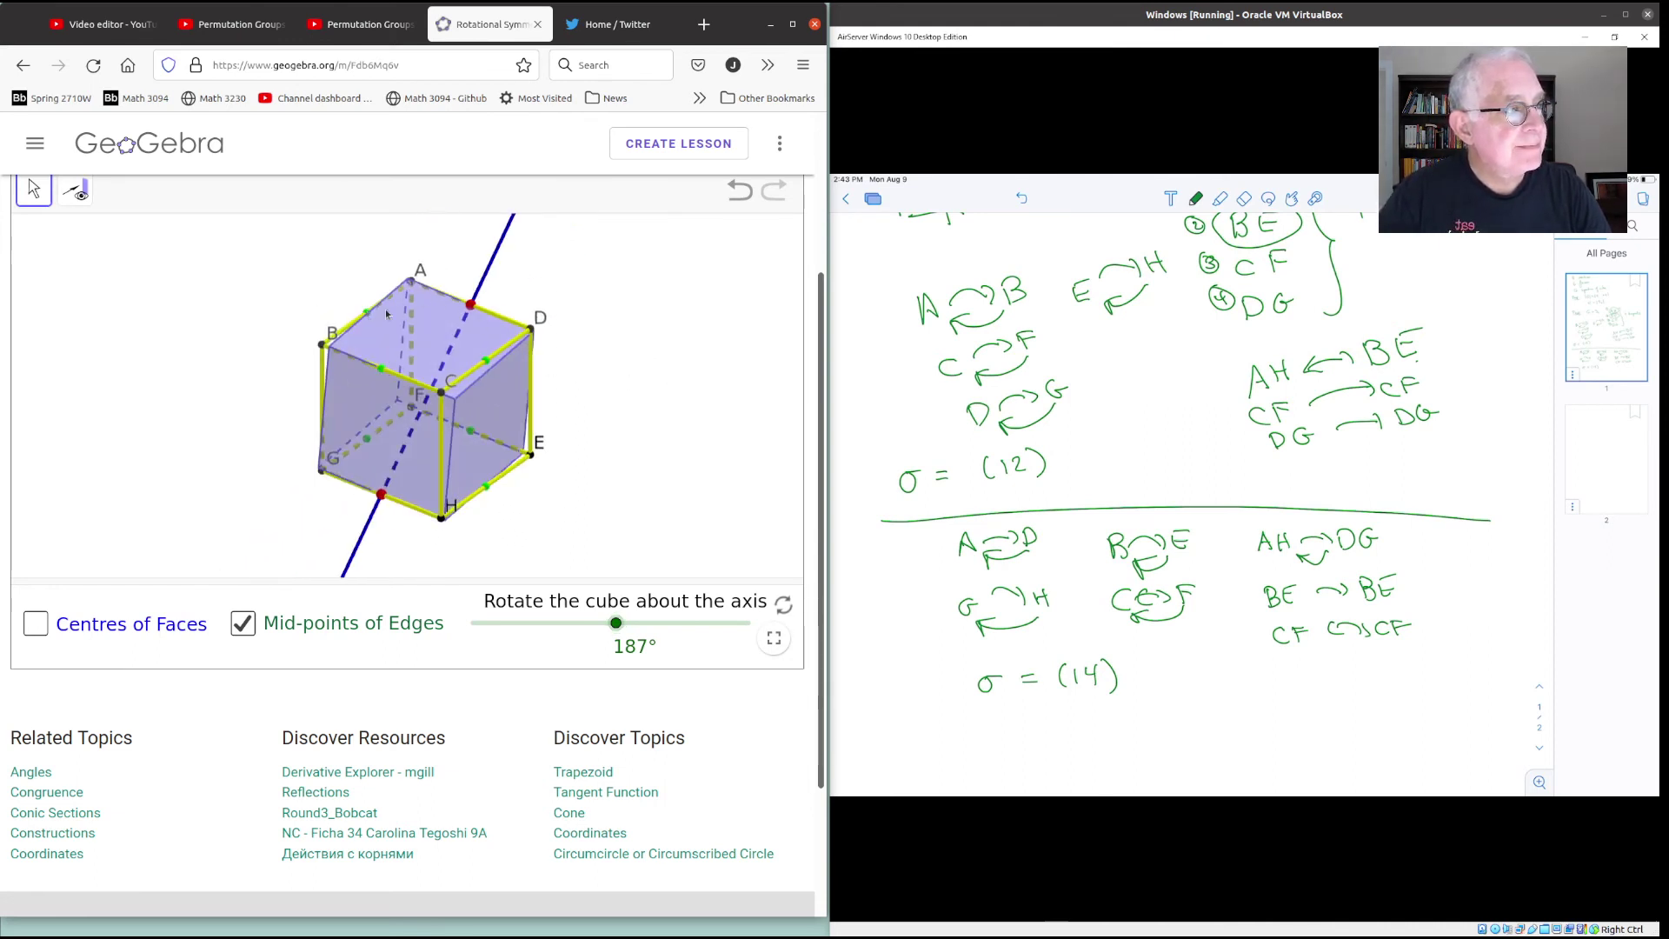
left_click_drag(471, 305, 368, 312)
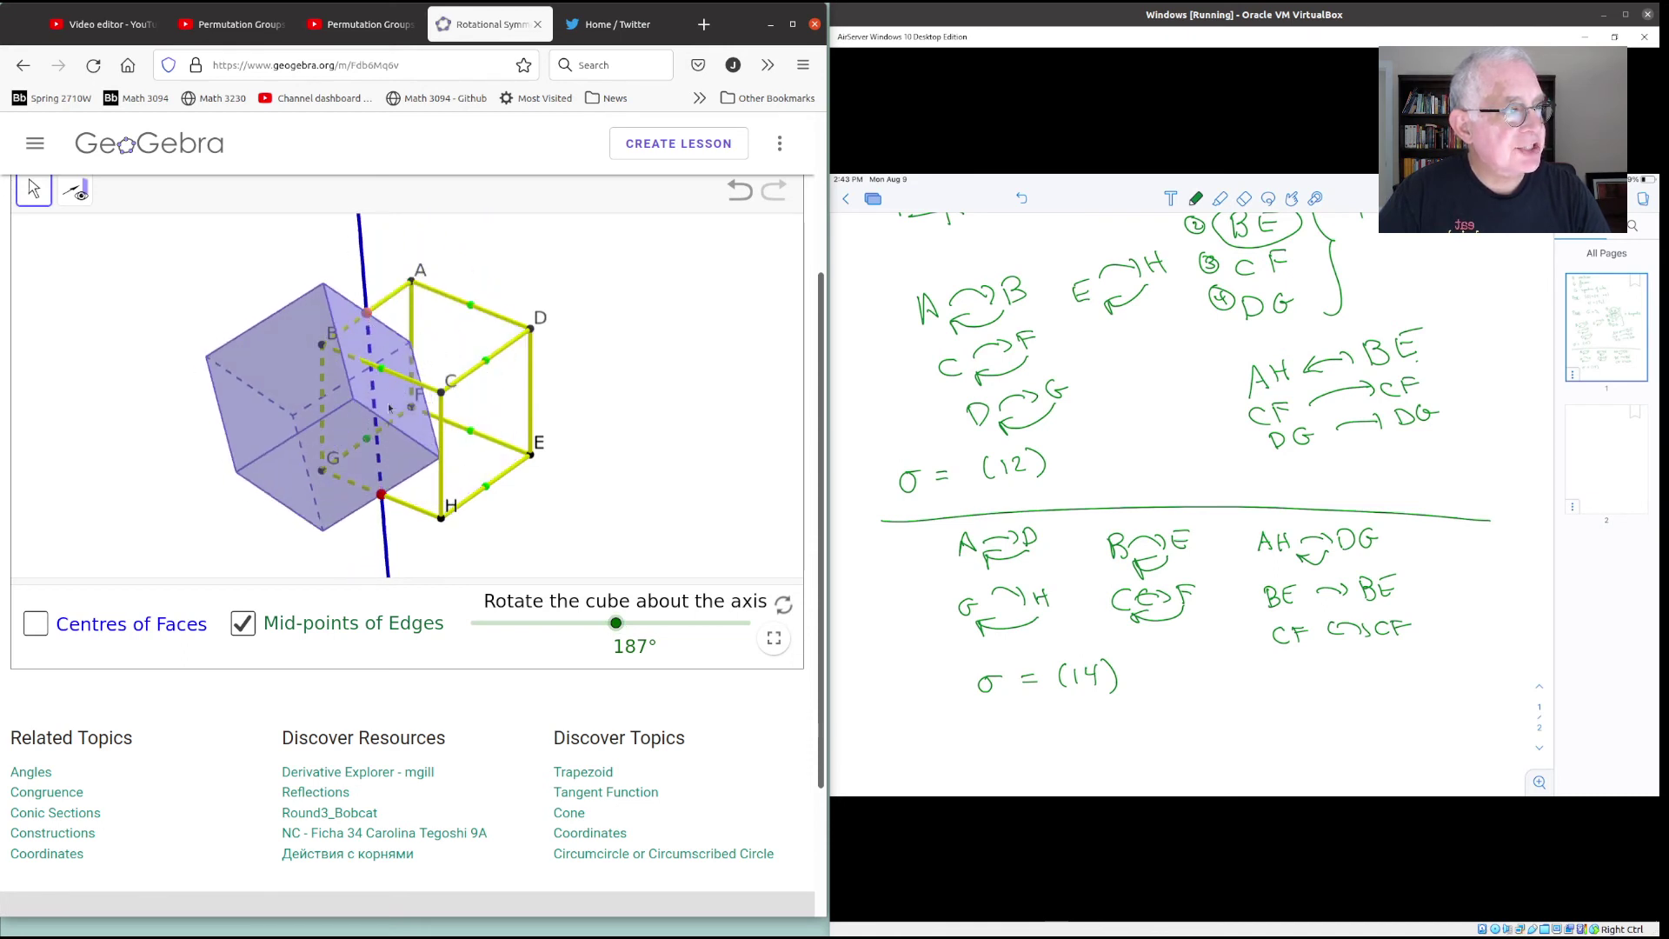
left_click_drag(386, 500, 491, 493)
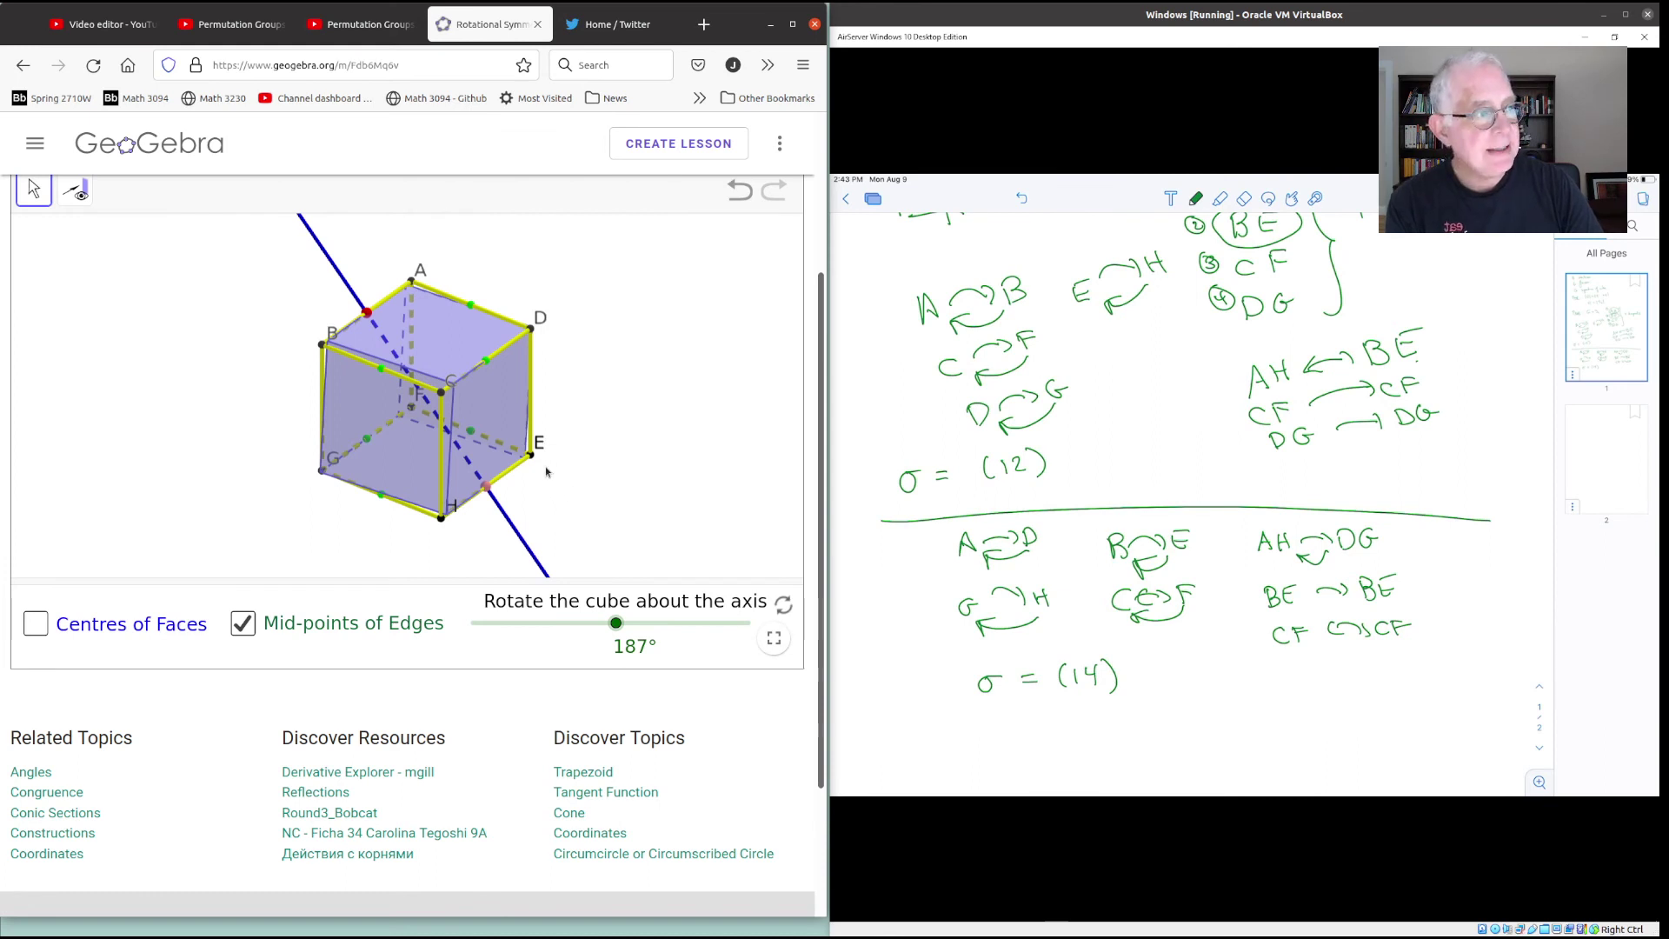
left_click_drag(614, 630, 473, 622)
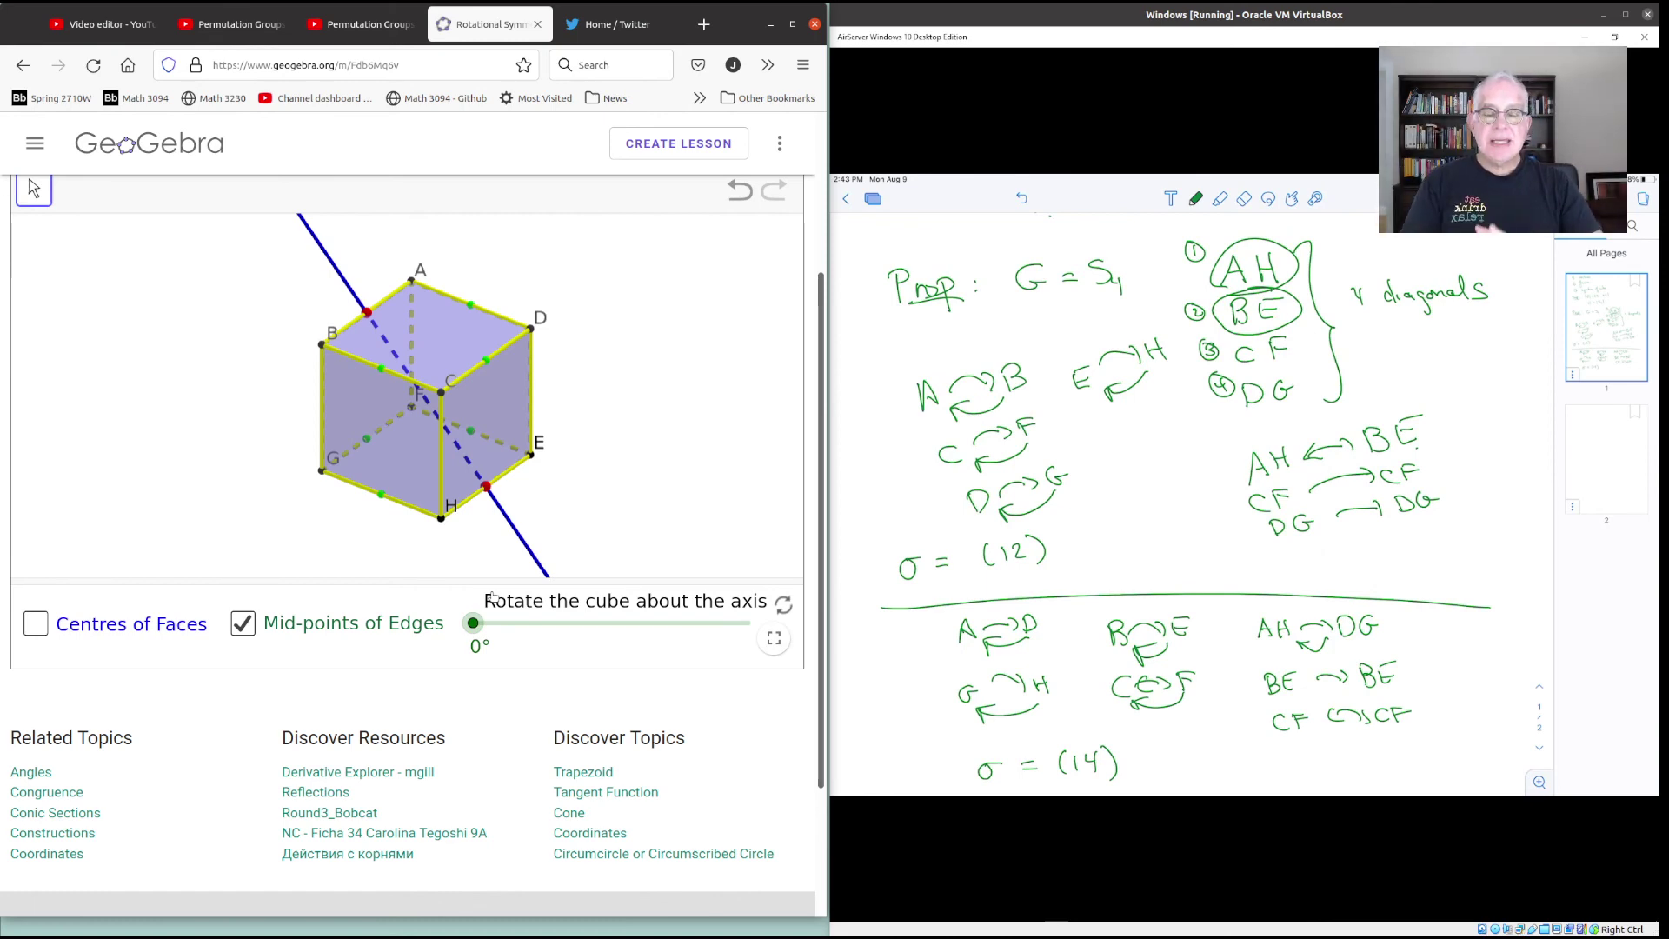
- In the Cube note, handwrite "G contains all transpositions" below σ = (14), listing (12) (13) (14) (23) (24) (34)
scroll(1191, 495, "down", 3)
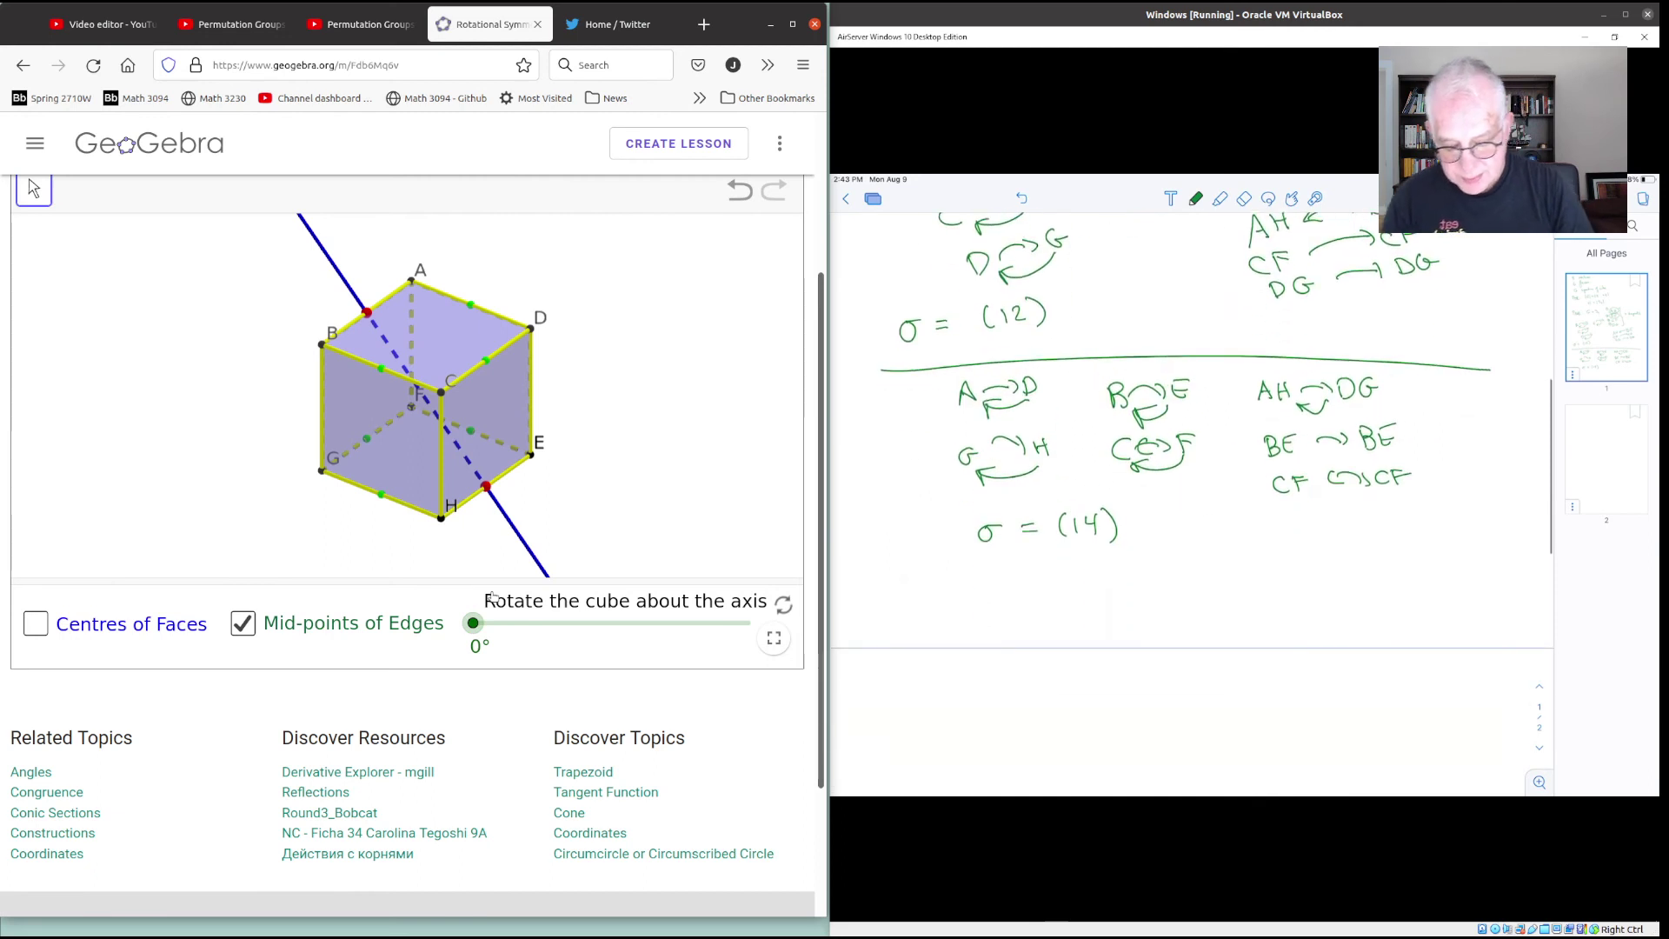
mouse_move(925, 574)
left_mouse_down()
mouse_move(920, 594)
mouse_move(1010, 576)
mouse_move(1217, 595)
mouse_move(1257, 561)
mouse_move(1290, 581)
left_mouse_up()
left_click_drag(970, 604, 963, 624)
left_click_drag(977, 611, 998, 622)
mouse_move(1001, 604)
left_mouse_down()
mouse_move(1008, 626)
mouse_move(1252, 625)
left_mouse_up()
left_click_drag(1297, 599, 1292, 622)
mouse_move(1384, 596)
left_mouse_down()
mouse_move(1378, 619)
mouse_move(1412, 612)
left_mouse_up()
left_click_drag(1417, 594, 1422, 622)
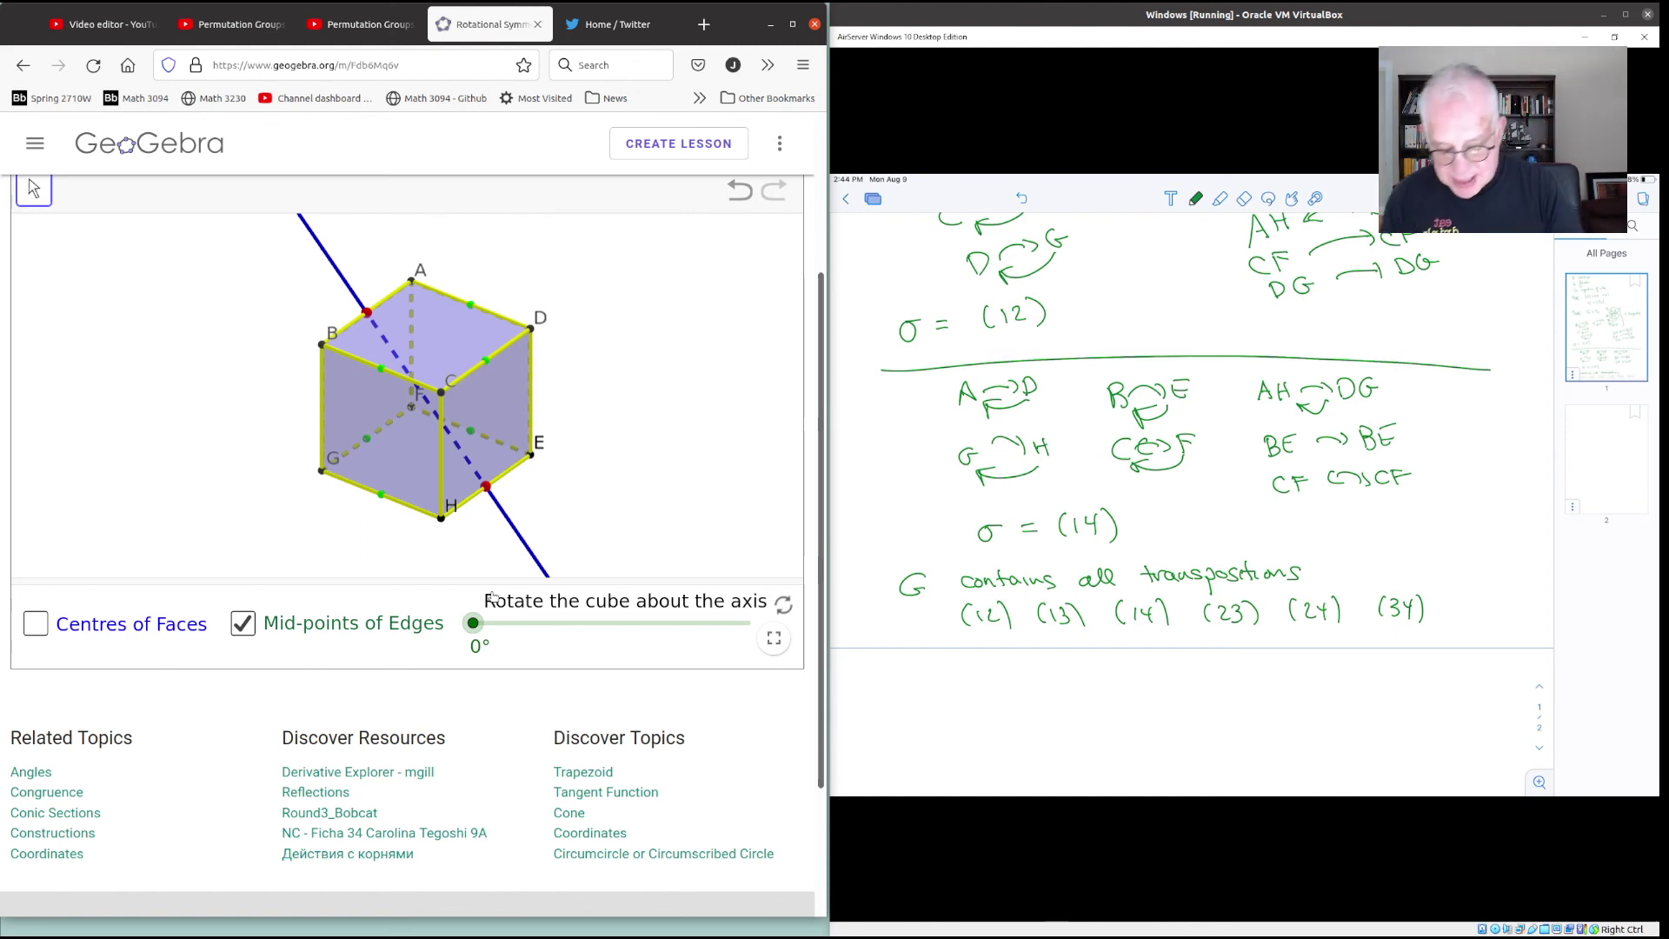
- Handwrite the conclusion "∴ Contains all permutations" beneath the list of transpositions
mouse_move(913, 662)
left_mouse_down()
mouse_move(912, 682)
mouse_move(946, 676)
left_mouse_up()
mouse_move(955, 666)
left_mouse_down()
mouse_move(1055, 686)
mouse_move(1129, 668)
left_mouse_up()
left_click_drag(1130, 658, 1182, 670)
left_click_drag(1193, 661, 1184, 674)
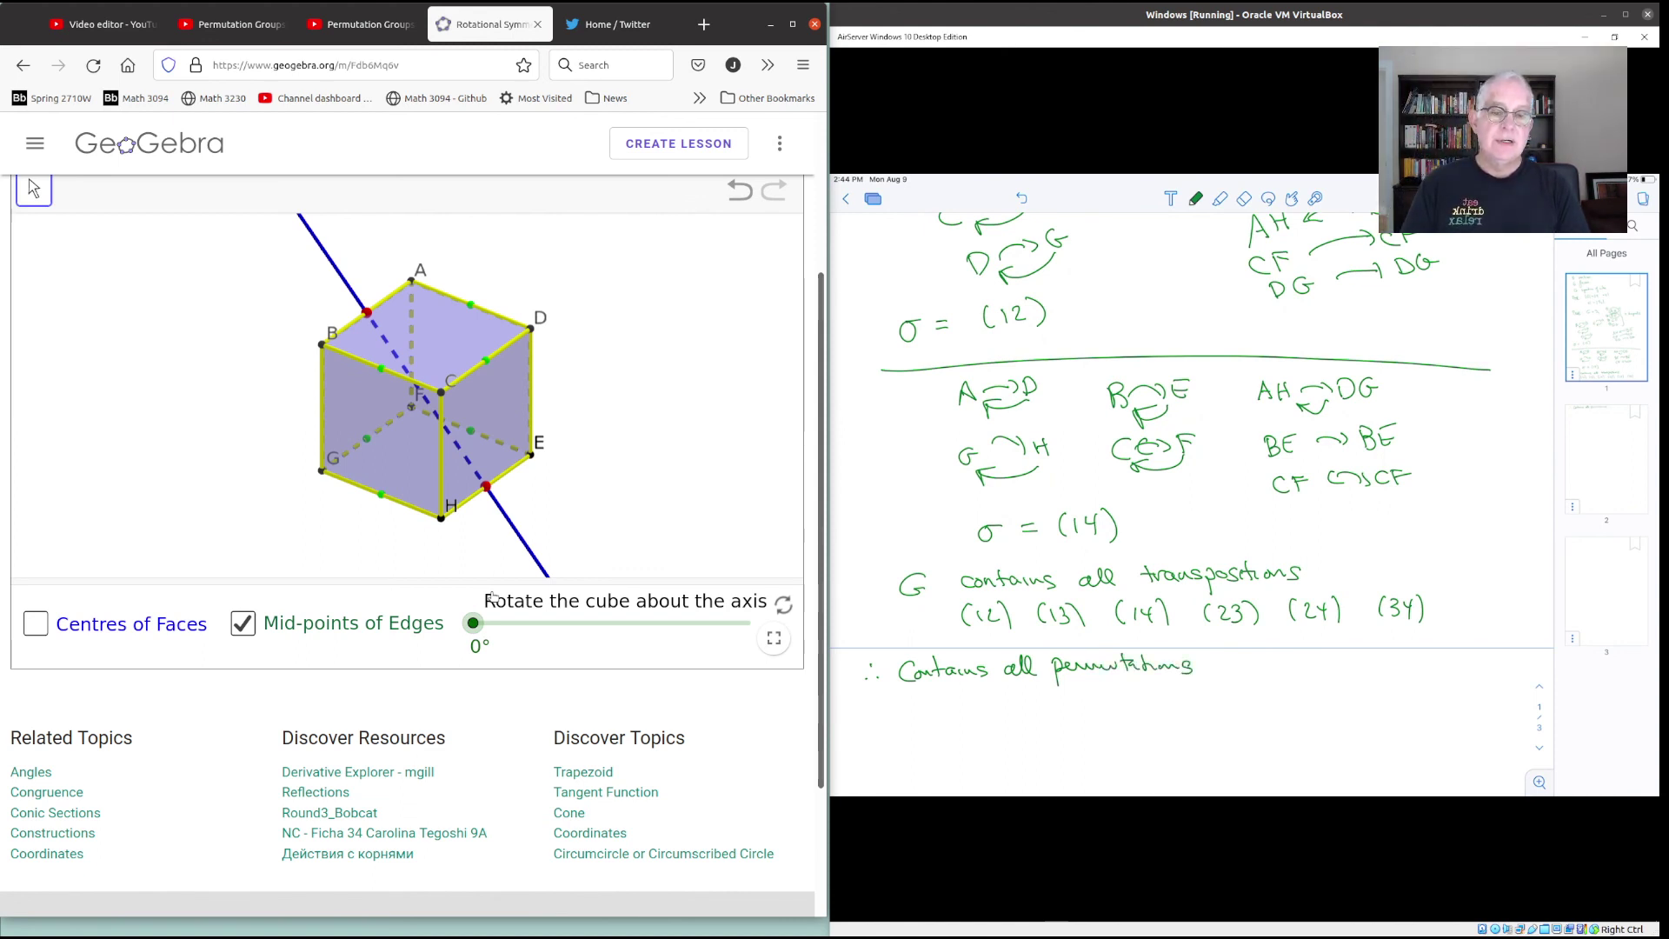